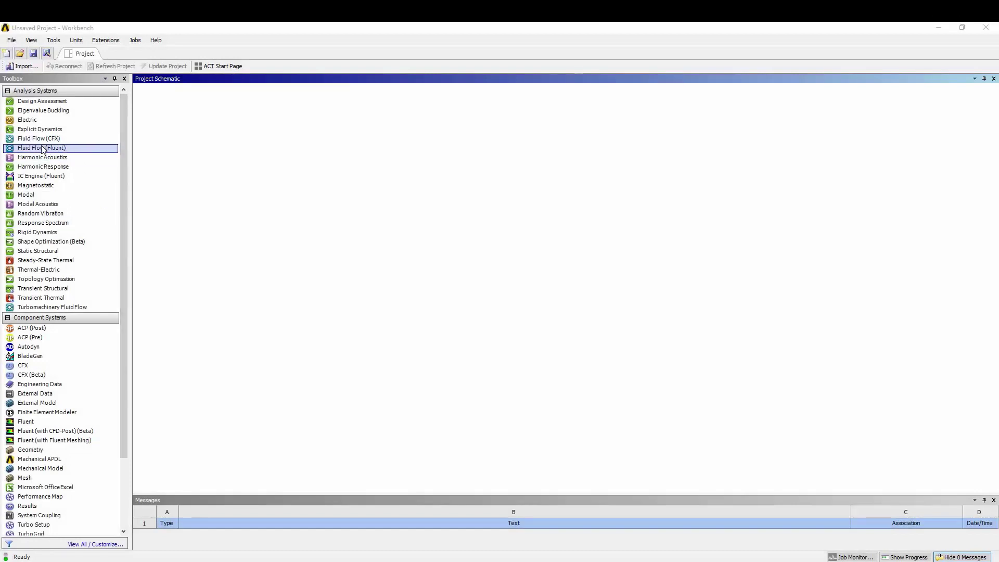
Step: Add a Fluid Flow (Fluent) analysis system to the project schematic and open its geometry in DesignModeler
drag(41, 150, 187, 136)
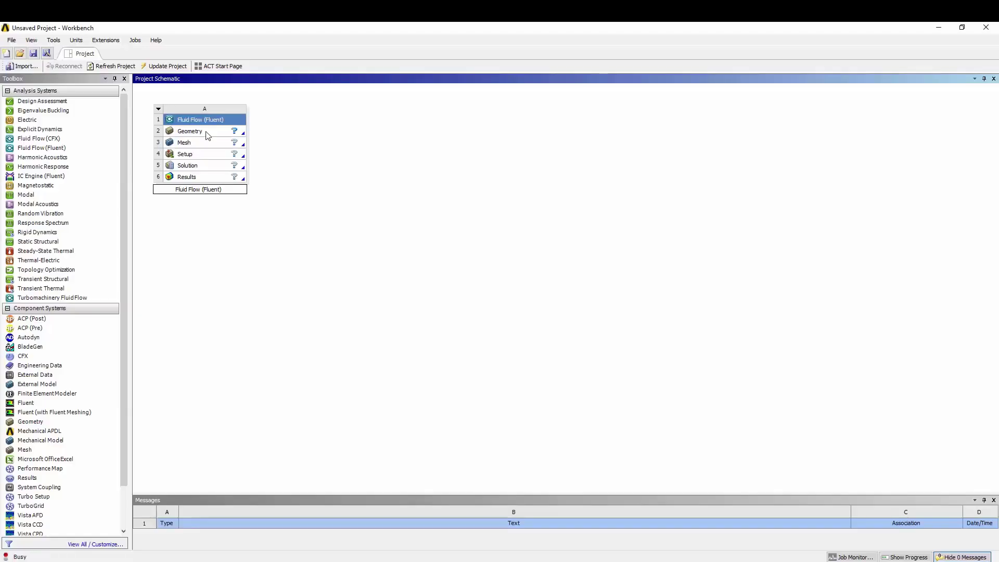
click(208, 136)
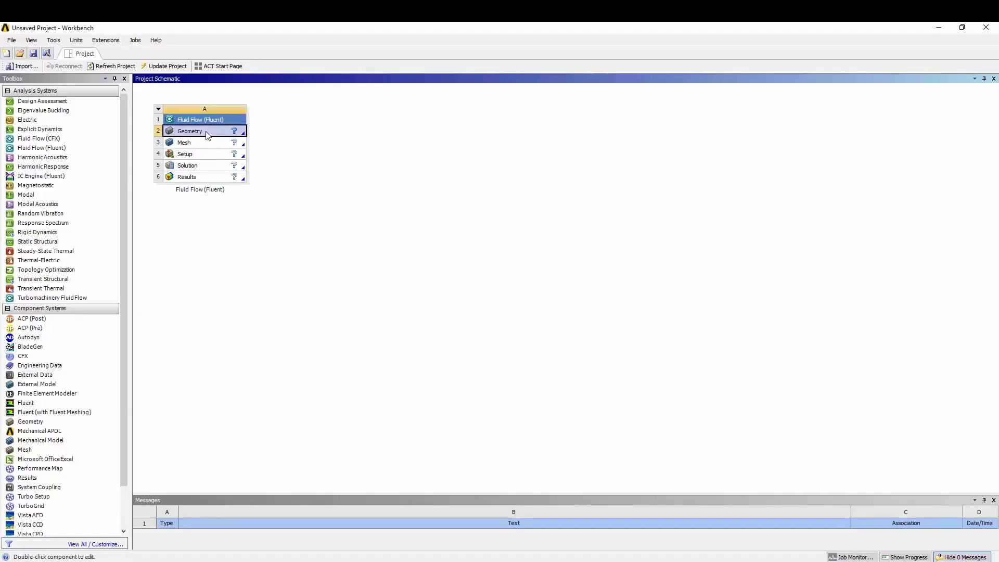
right_click(209, 135)
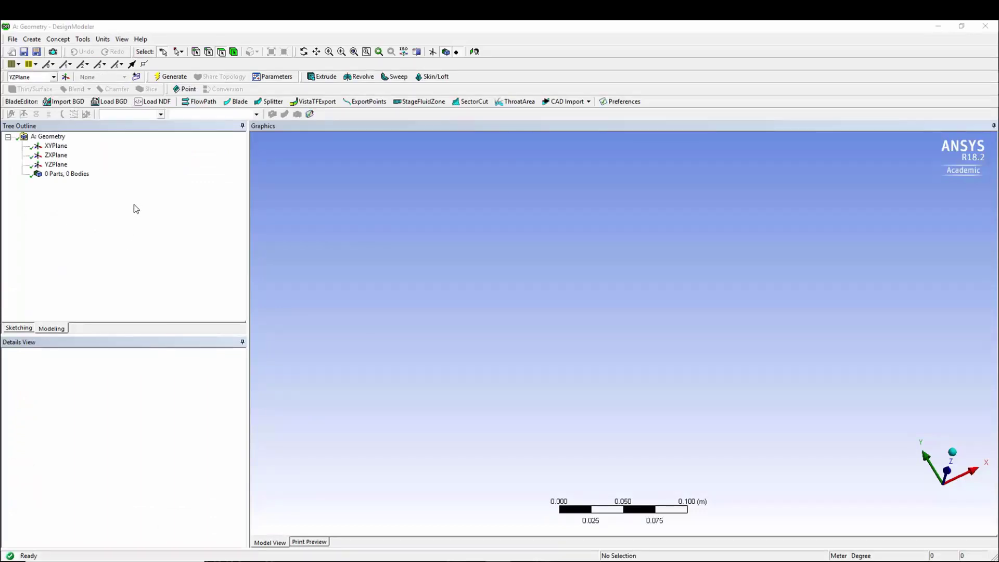
Step: Import the external geometry file heat exchanger.IGS and generate the import feature
click(13, 39)
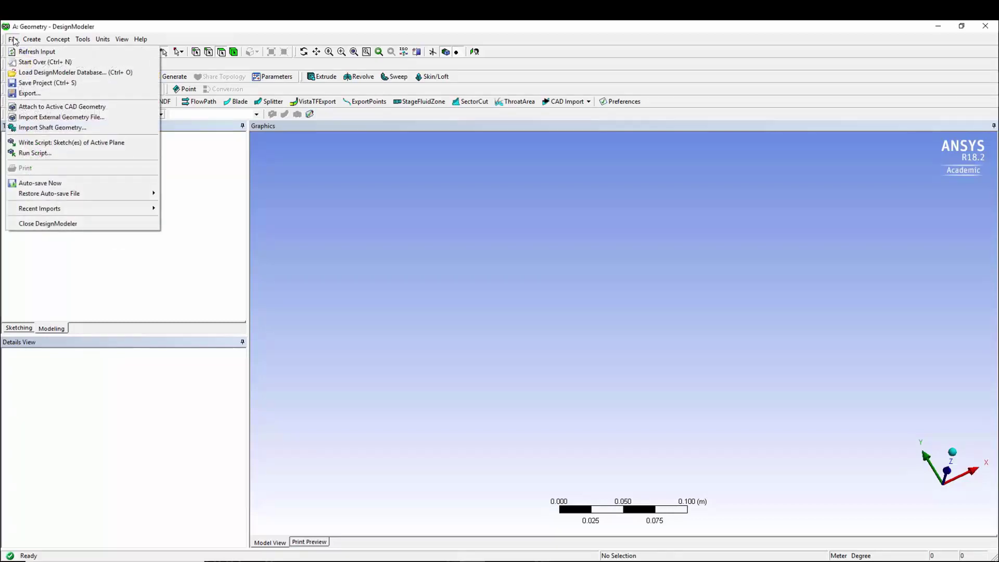
click(39, 118)
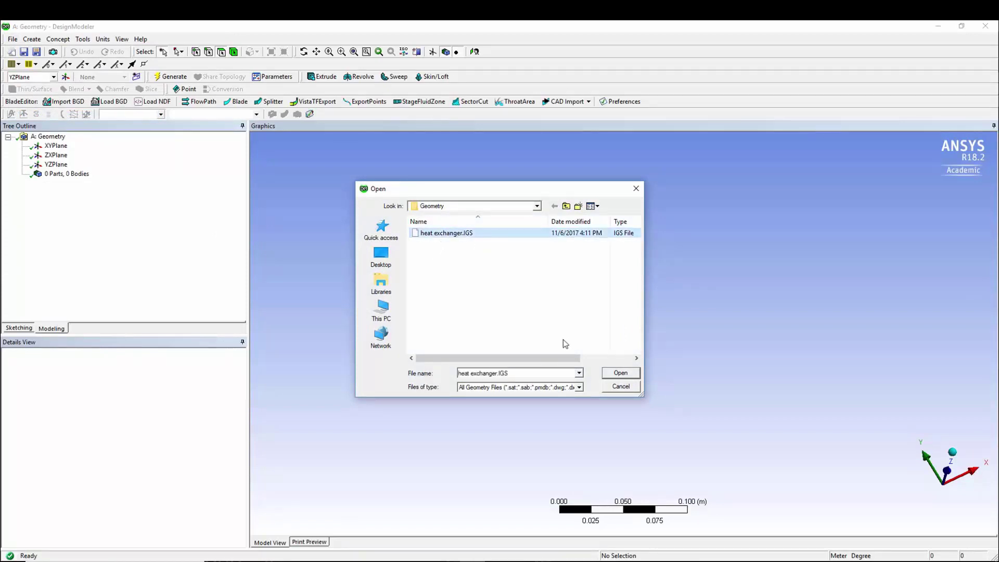
click(621, 373)
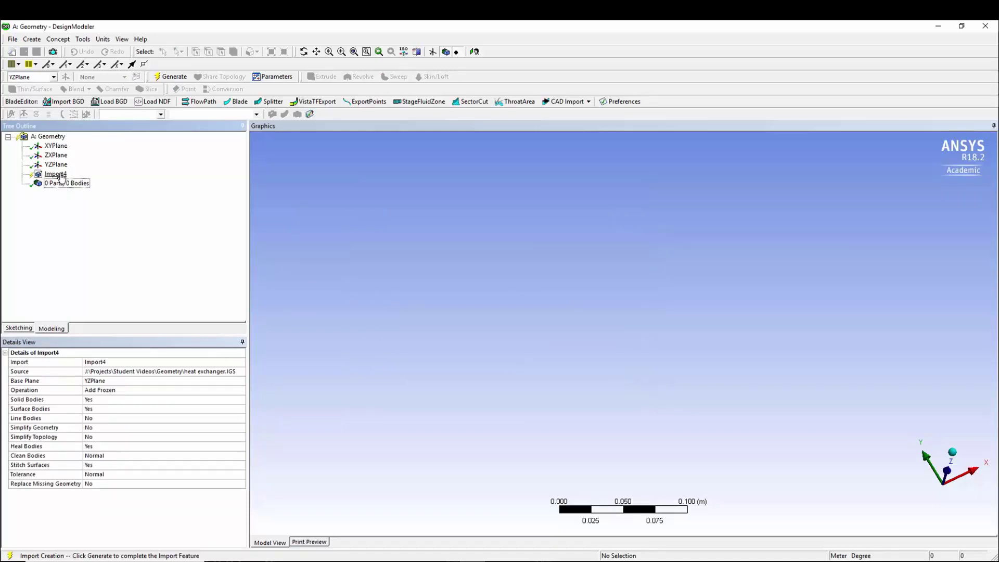
click(166, 78)
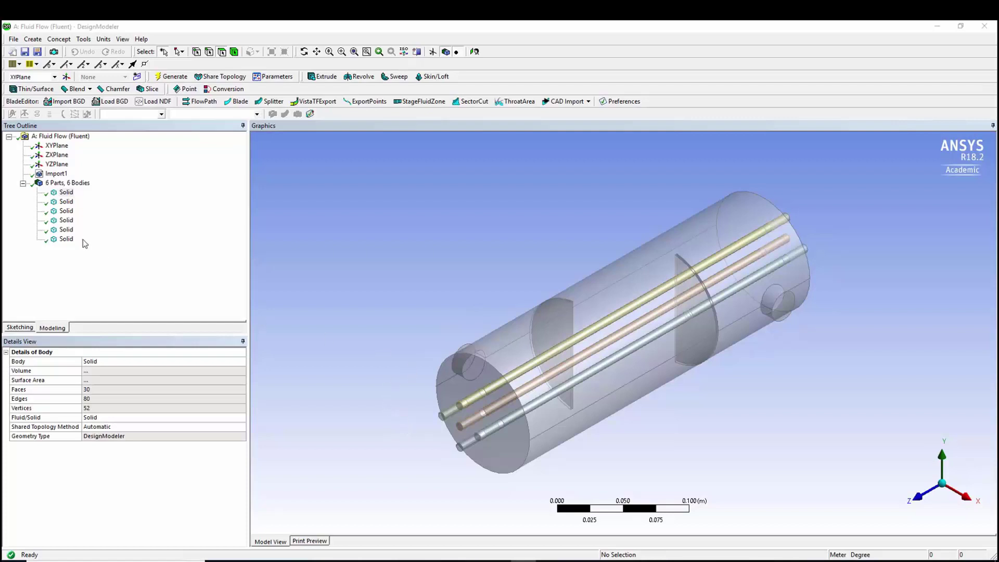
Step: Rename the large shell body as Water and the lowest tube body as South Pipe
click(62, 193)
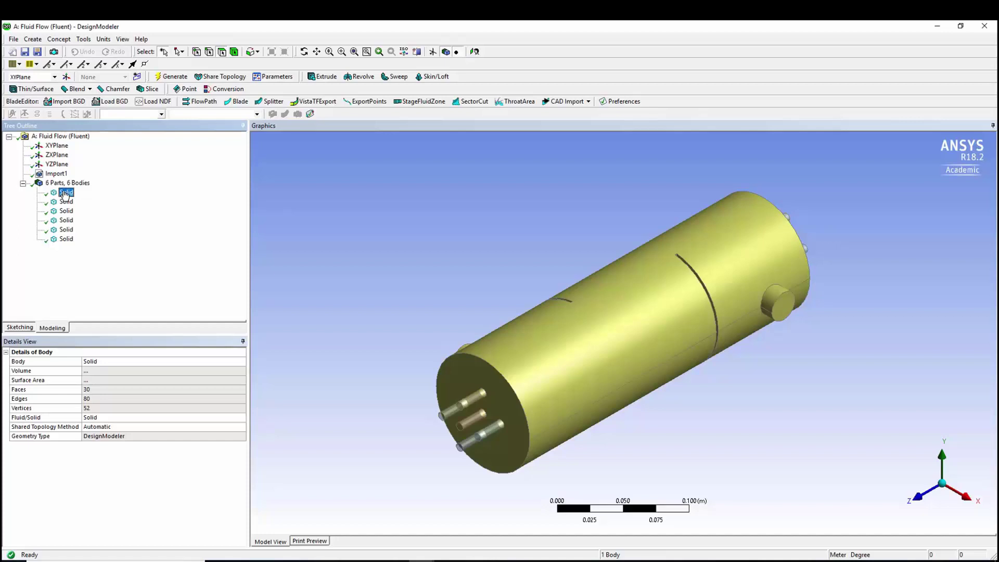
click(103, 361)
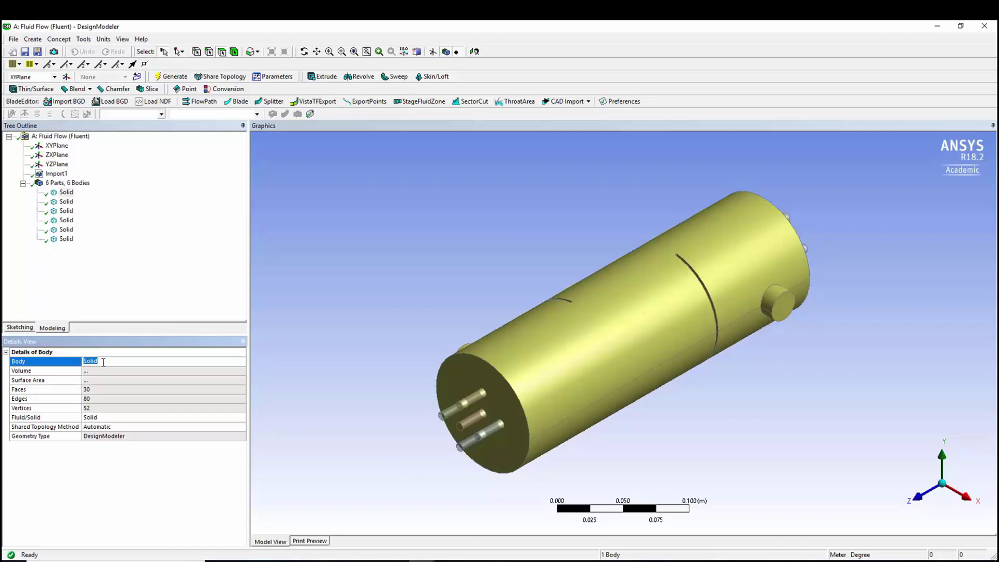
text(Water)
click(70, 203)
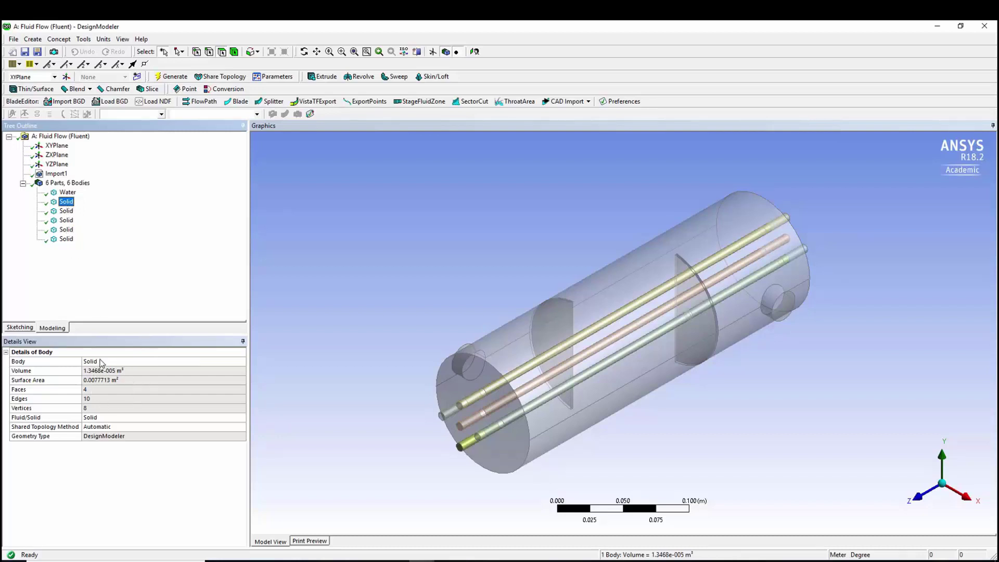
click(101, 362)
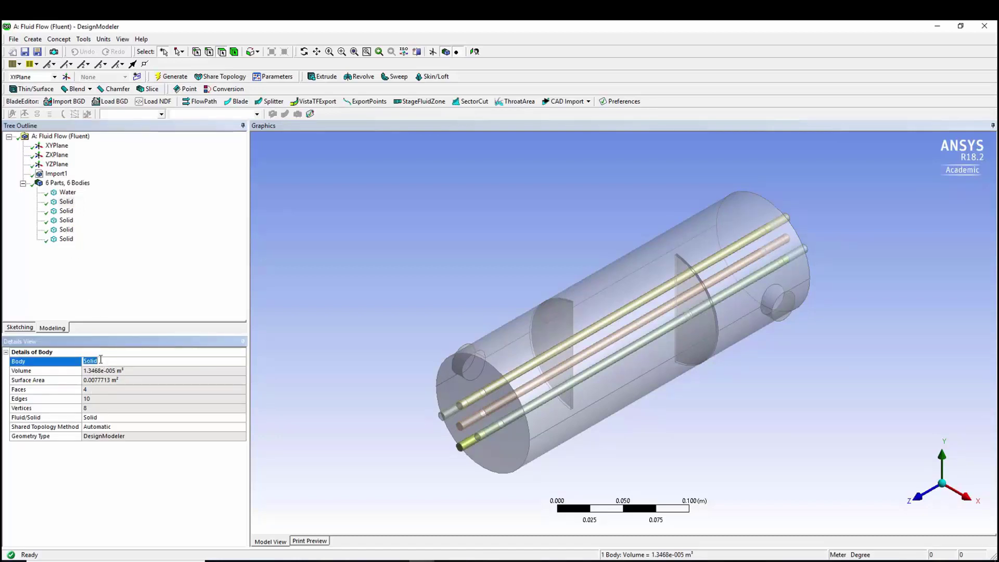
text(South Pipe)
Step: Rename the next two tube bodies in the tree as West Pipe and Center Pipe
click(66, 213)
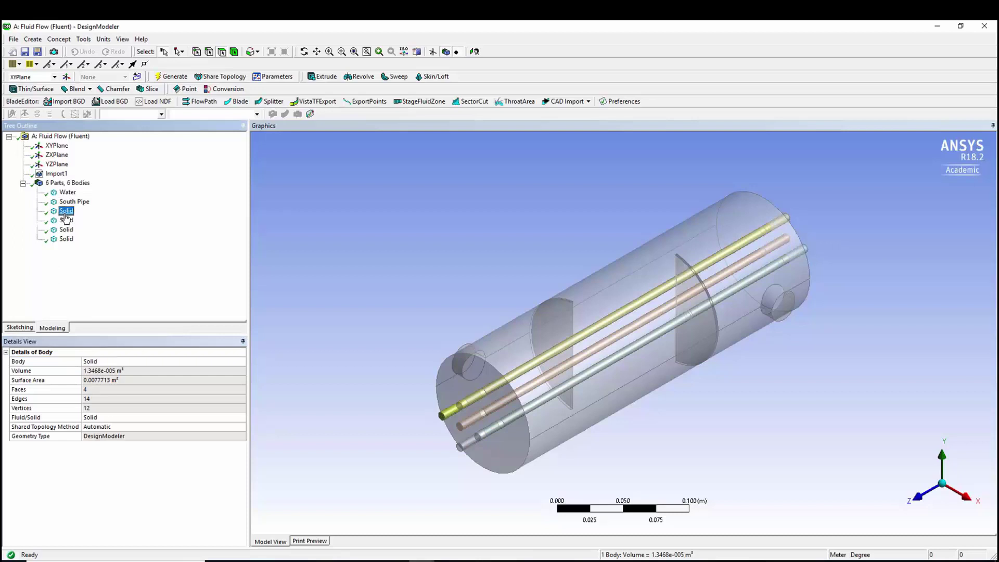
click(100, 361)
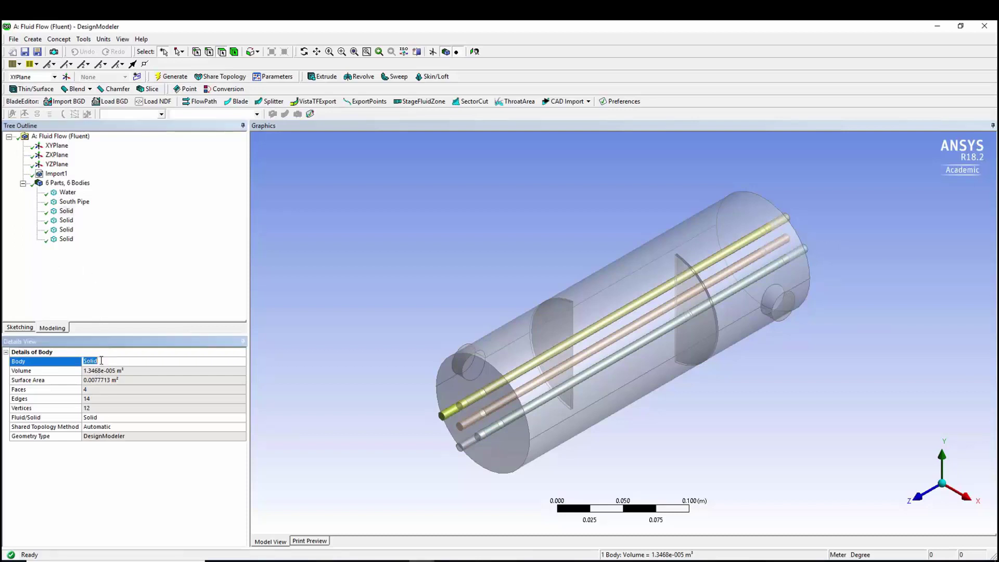
text(West Pipe)
click(65, 220)
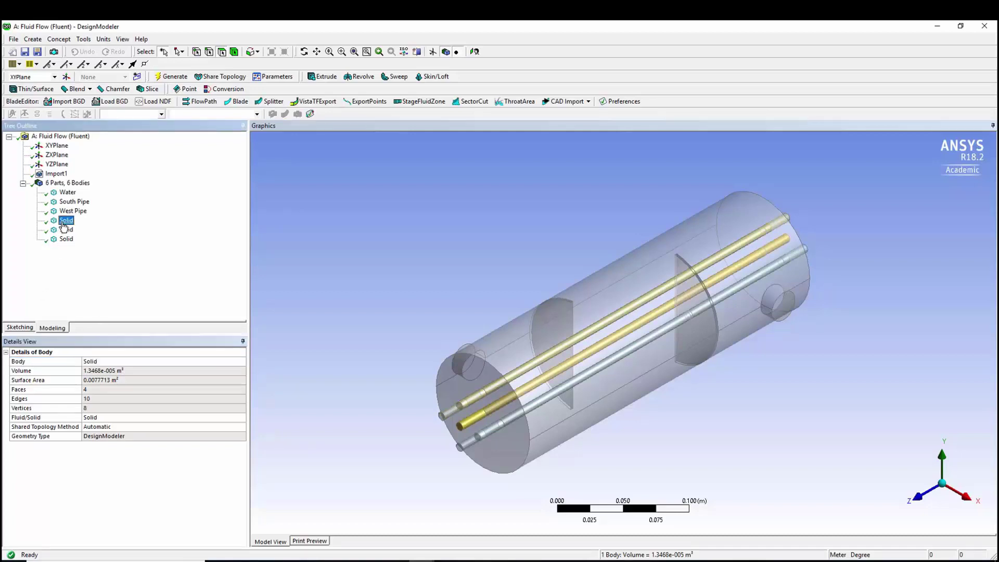
click(104, 360)
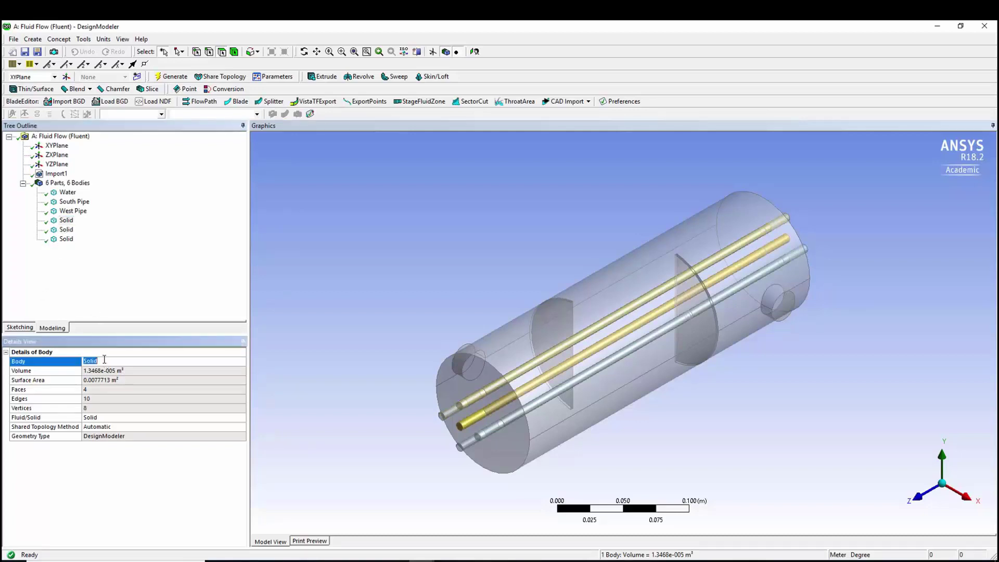
text(Center Pipe)
Step: Rename the last two tube bodies in the tree as East Pipe and North Pipe
click(66, 229)
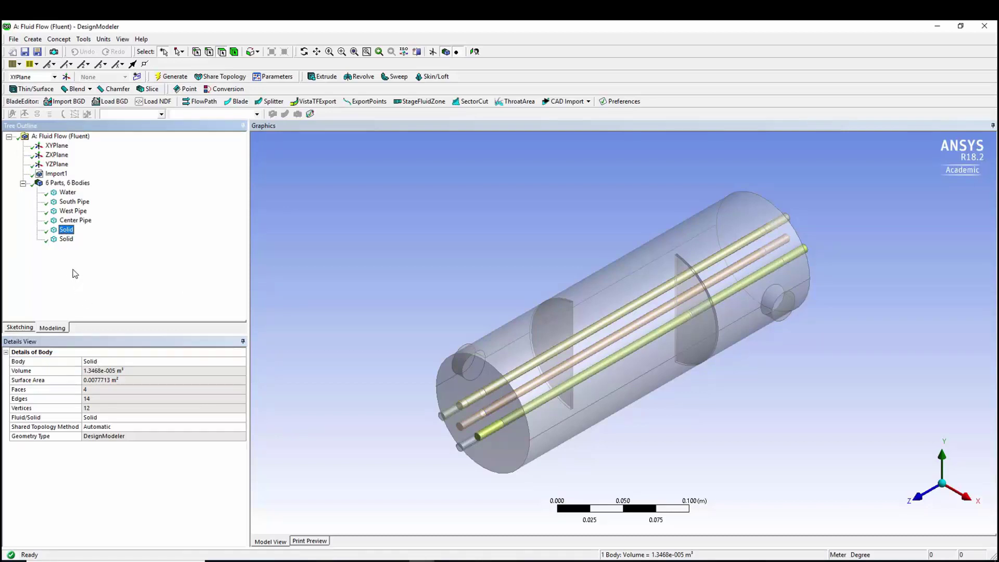
click(101, 362)
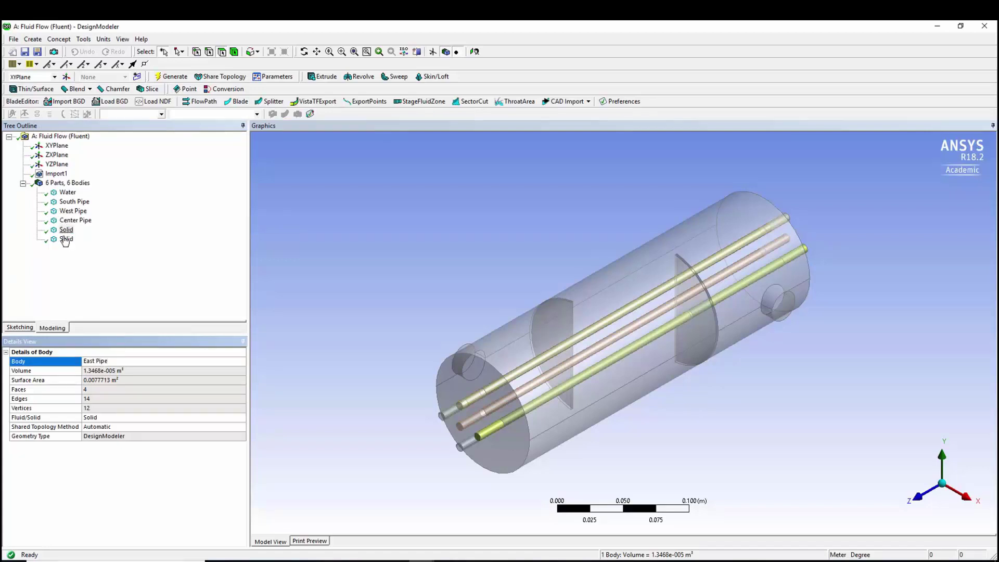
click(65, 240)
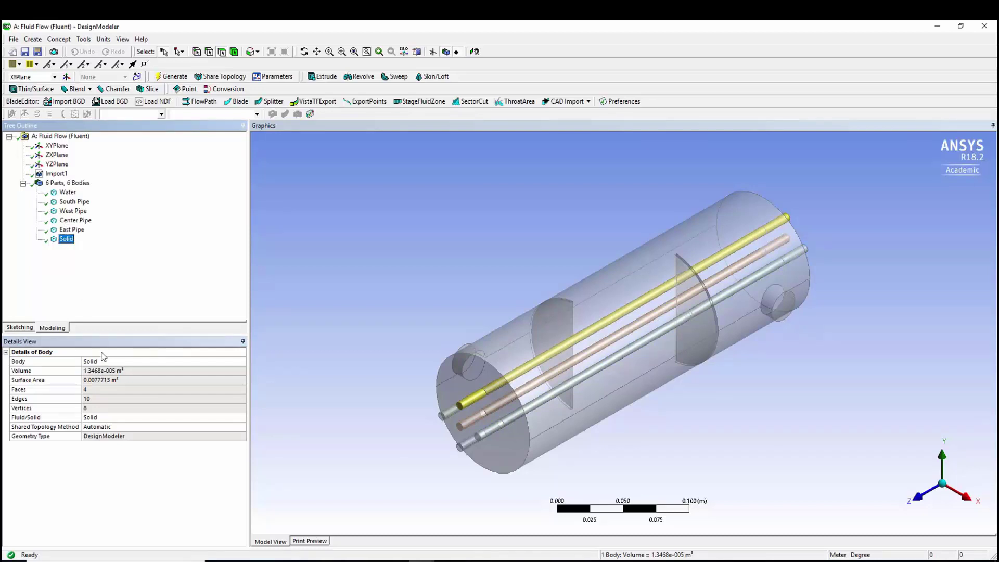
click(101, 360)
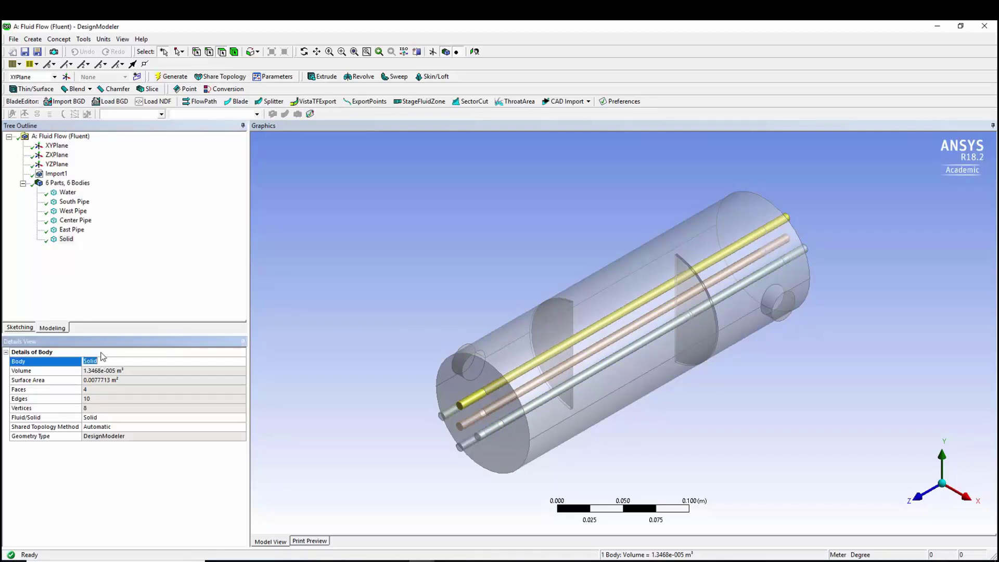
text(Norht)
text( Pipe)
Step: Set the Fluid/Solid property of the North Pipe body to Fluid
click(106, 417)
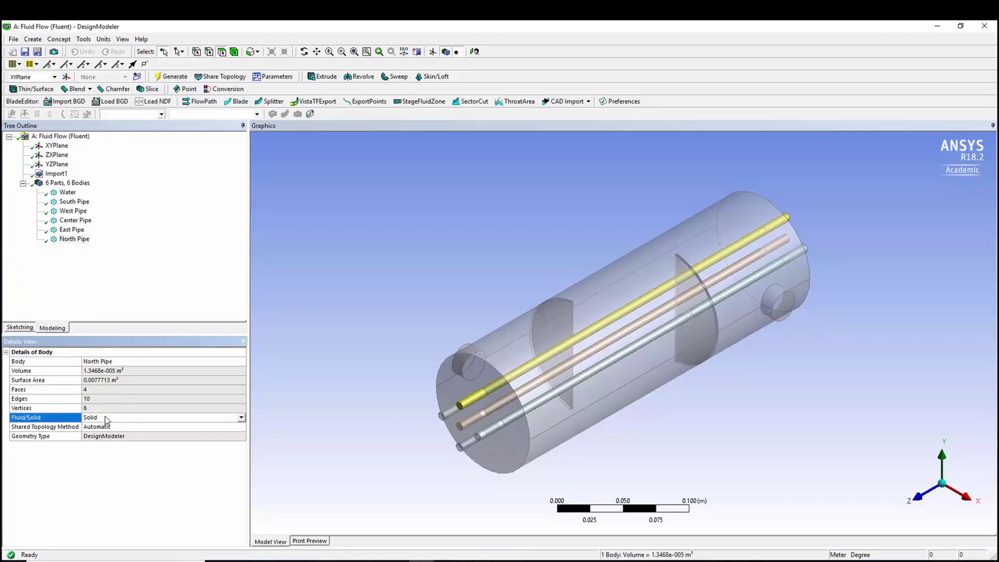
click(241, 417)
click(225, 425)
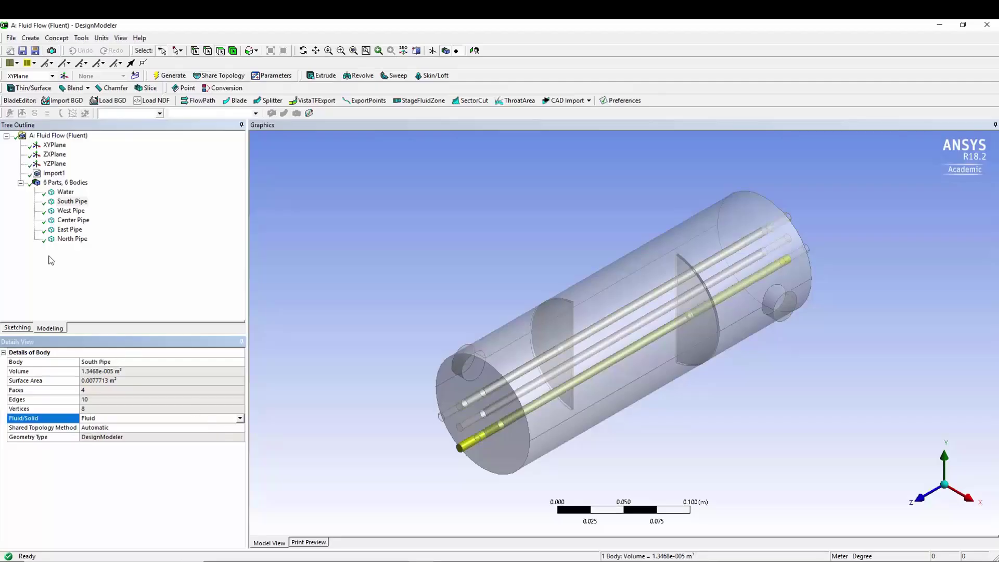
Step: Select all bodies of the heat exchanger and form them into one new part
click(65, 192)
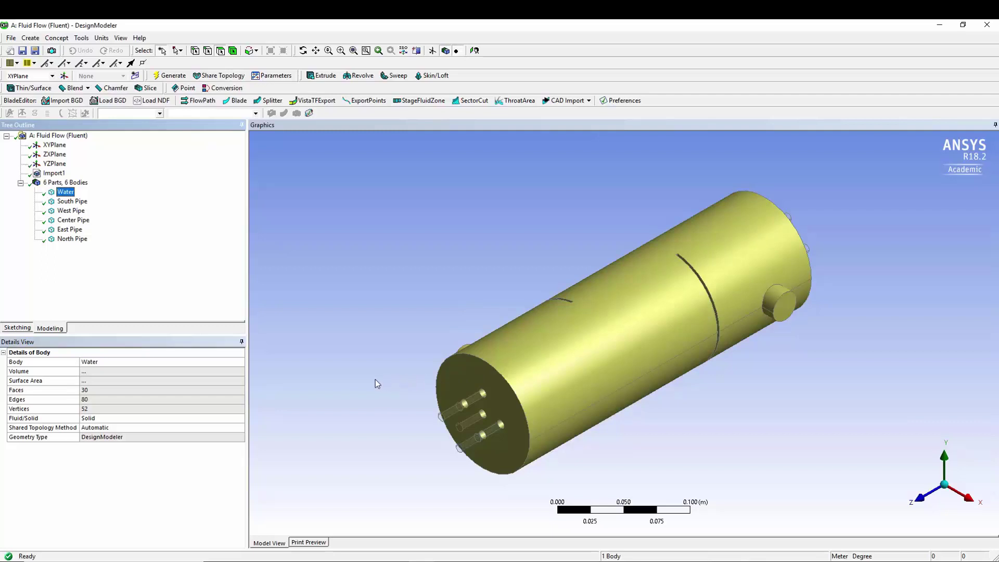
click(143, 259)
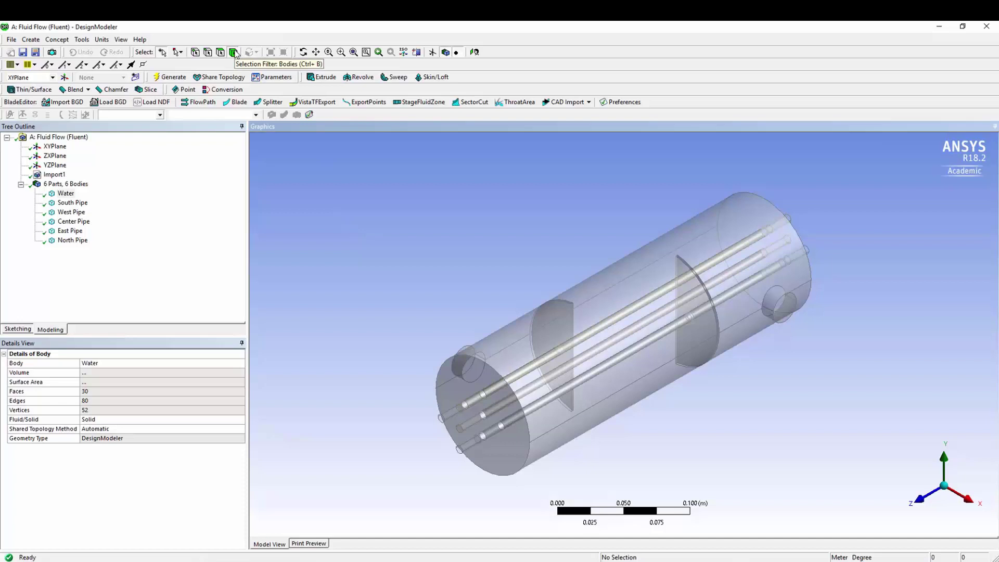
right_click(357, 266)
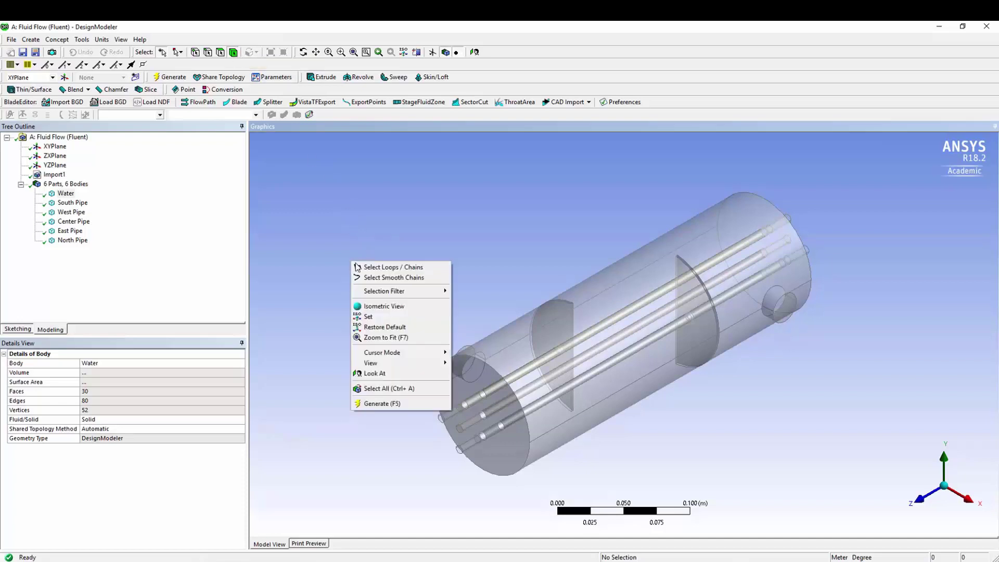
click(392, 389)
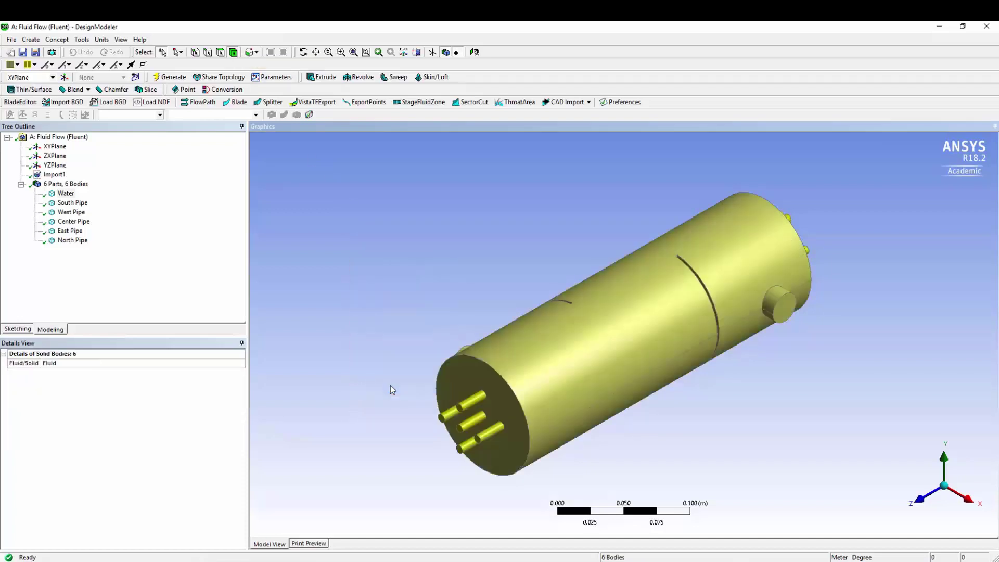
right_click(381, 349)
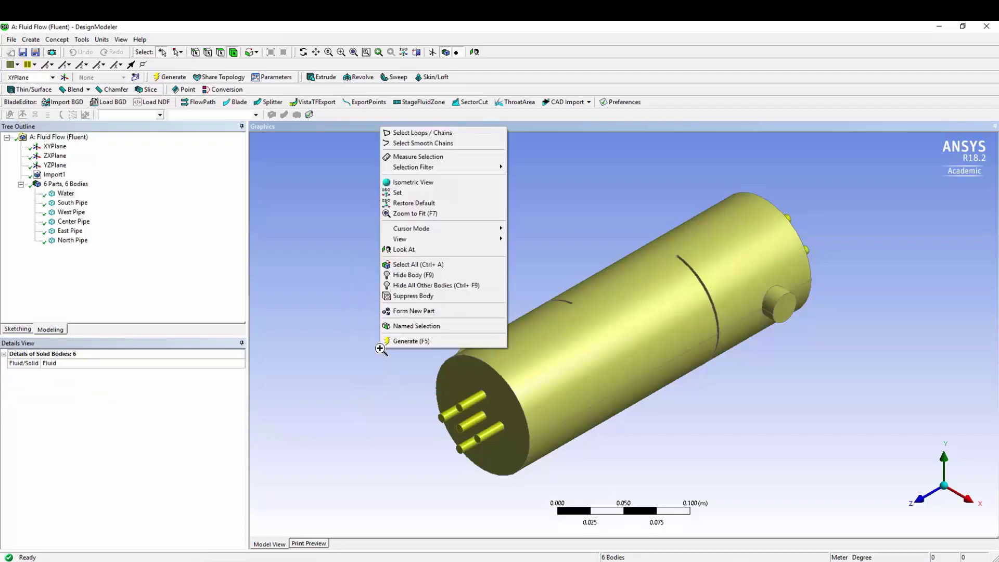
click(403, 312)
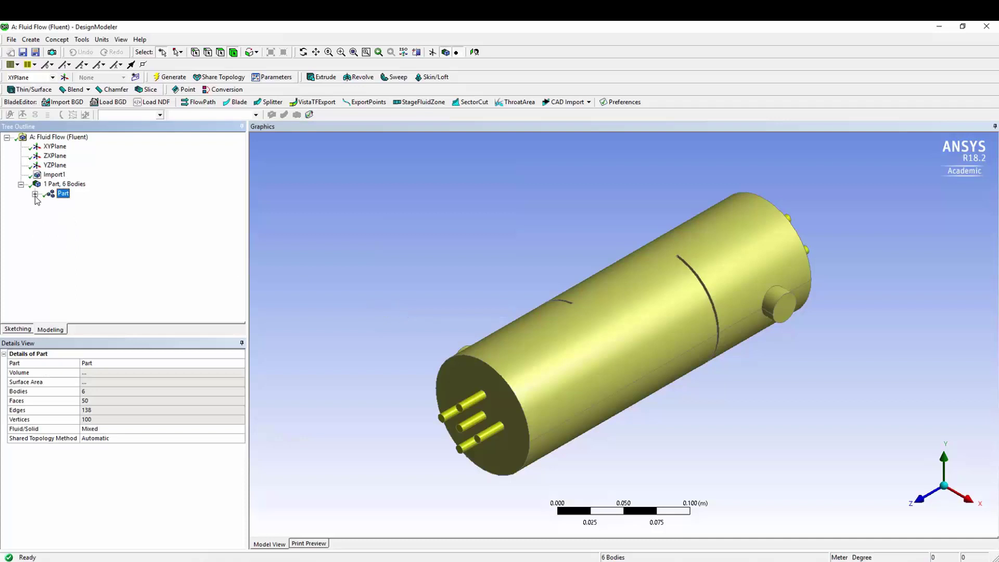
Step: Set the new part's Shared Topology Method to Imprints and expand the part in the tree
click(110, 443)
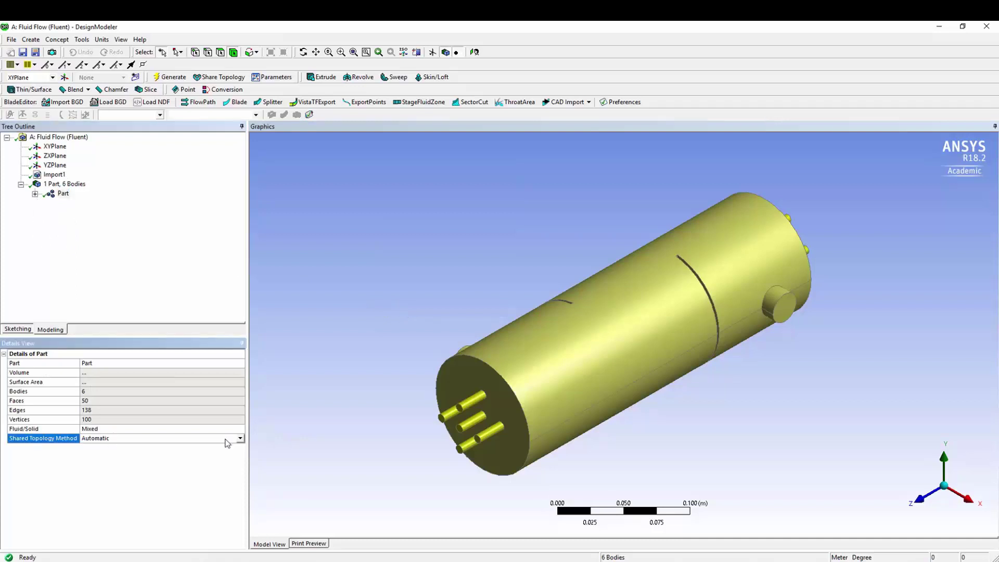
click(239, 438)
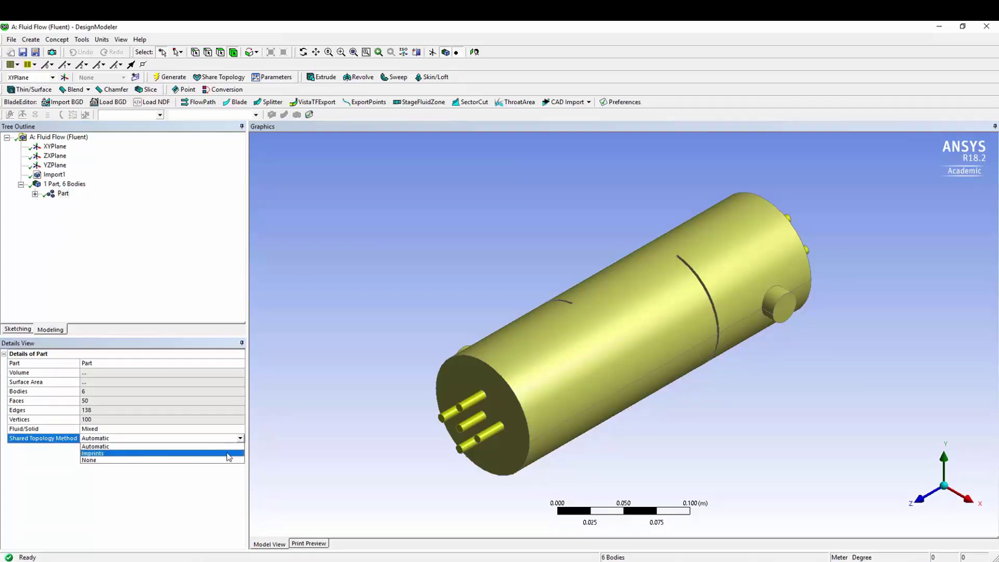
click(230, 454)
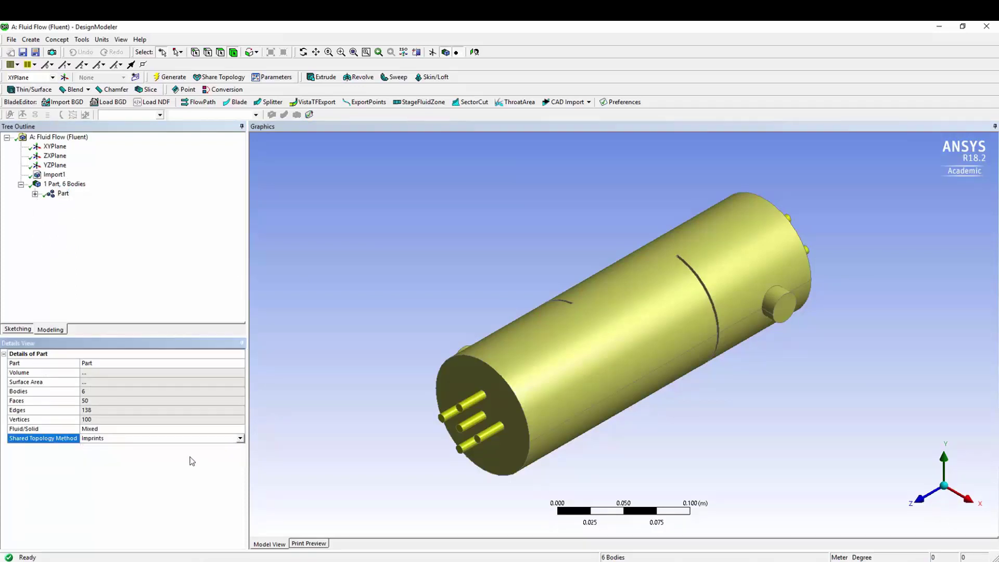
click(35, 194)
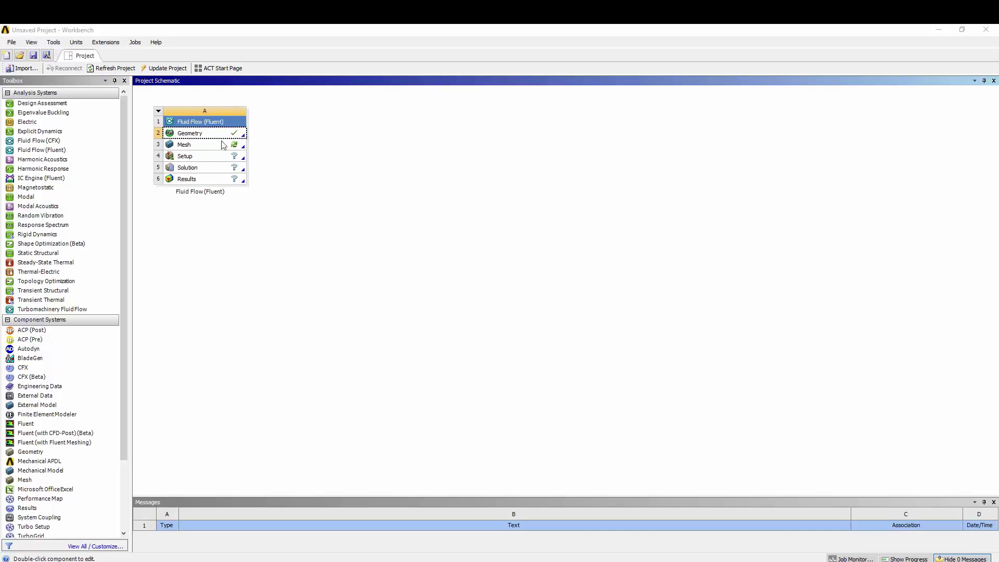
Step: Return to Workbench and save the project as Shell and Tube Heat Exchanger Project Geometry in the Student Videos folder
click(11, 43)
click(34, 88)
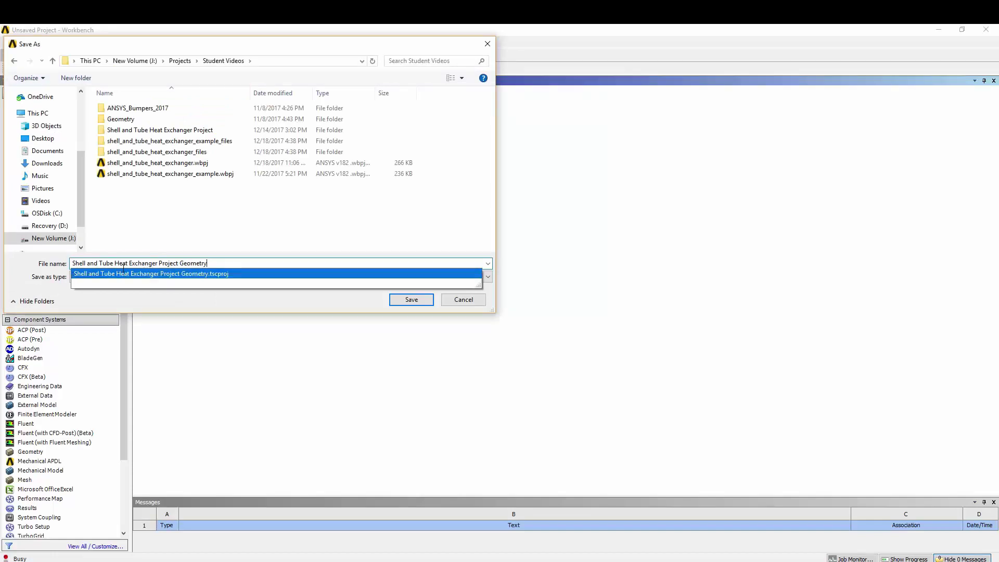
click(411, 300)
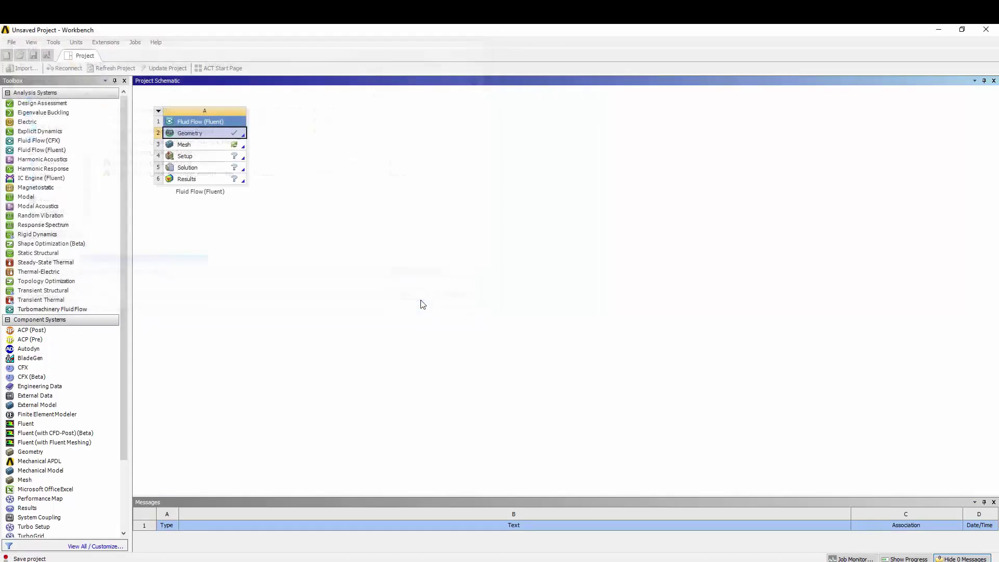
Step: Open the Fluent system's mesh in the Meshing application and expand the Geometry branch of the outline
double_click(179, 146)
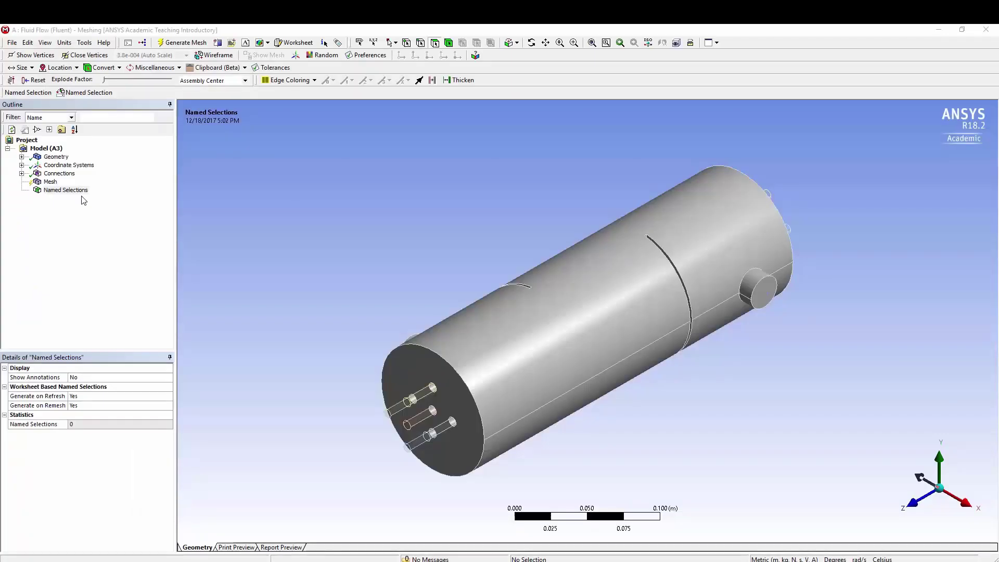
click(21, 157)
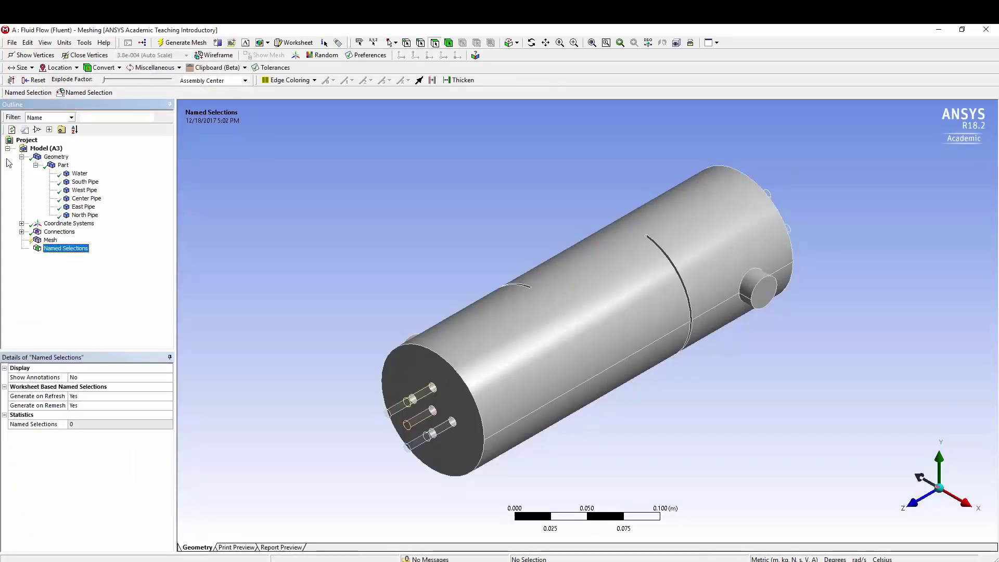
Step: Collapse the Geometry branch and create a named selection inlet_water on the end face of the shell's side port nearer the -Z end
click(21, 157)
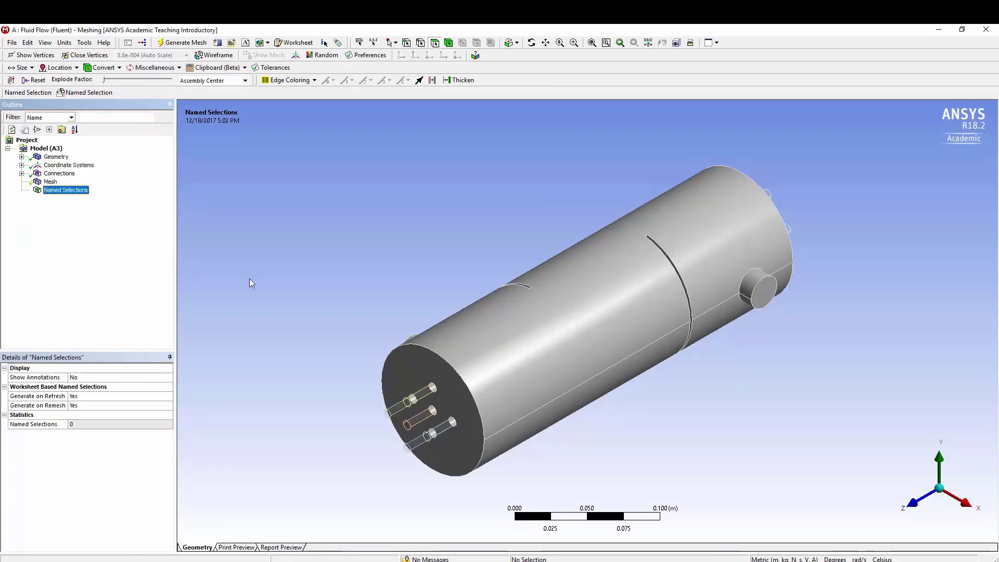
click(759, 297)
right_click(758, 296)
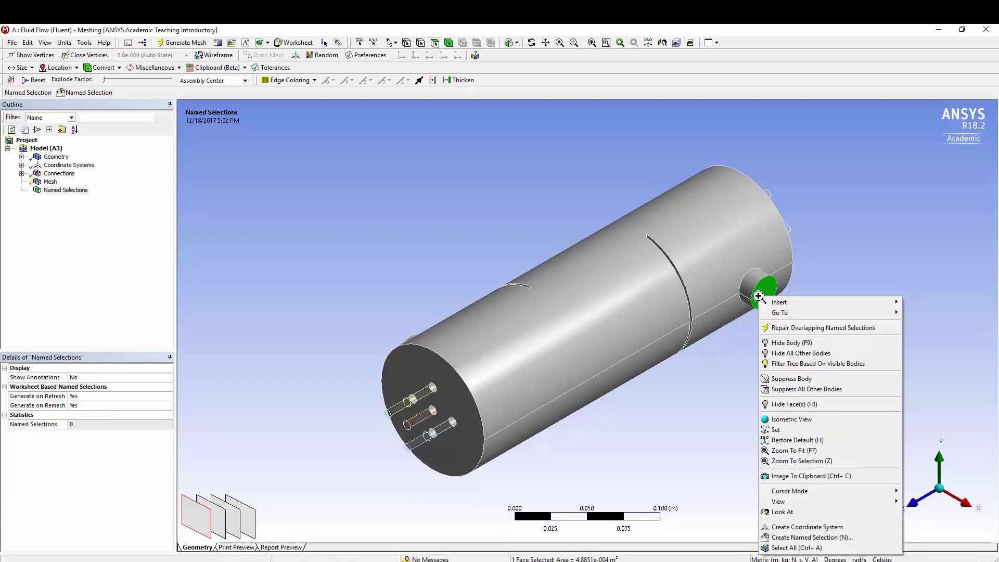
click(794, 542)
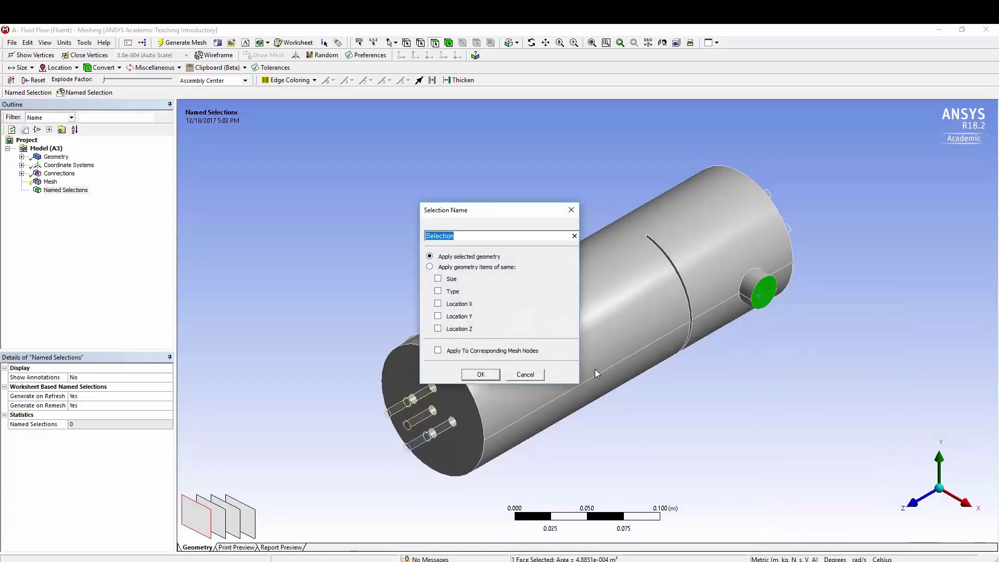
key(BackSpace)
text(inlet_water)
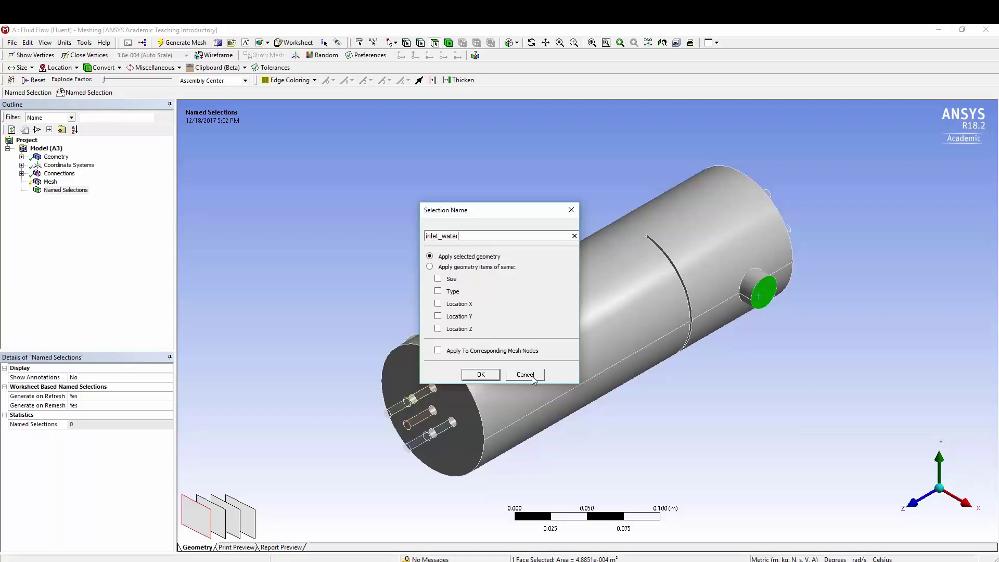
click(483, 374)
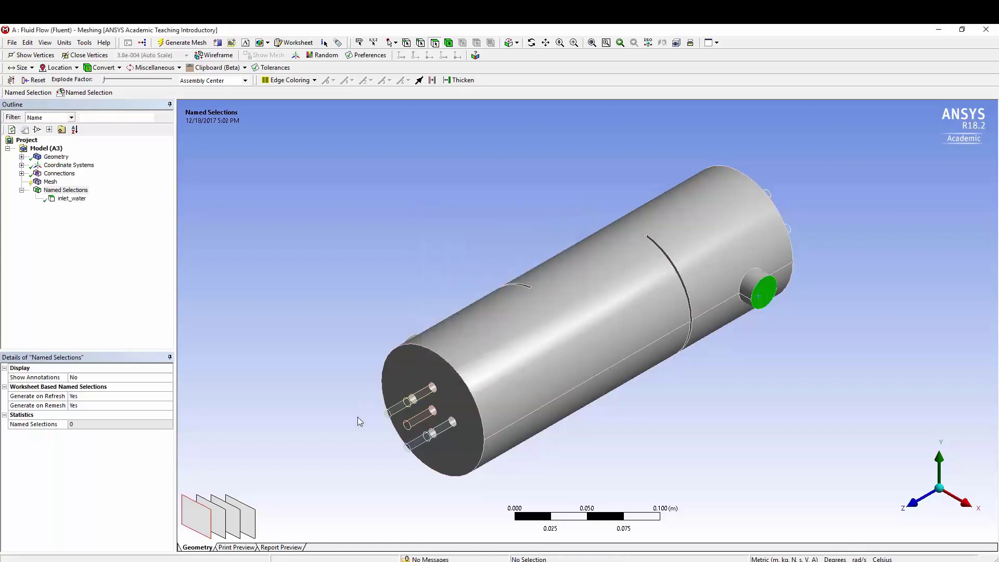
Step: Create a named selection outlet_water on the end face of the opposite side port, nearer the shell's +Z end
middle_drag(423, 346, 523, 371)
click(331, 315)
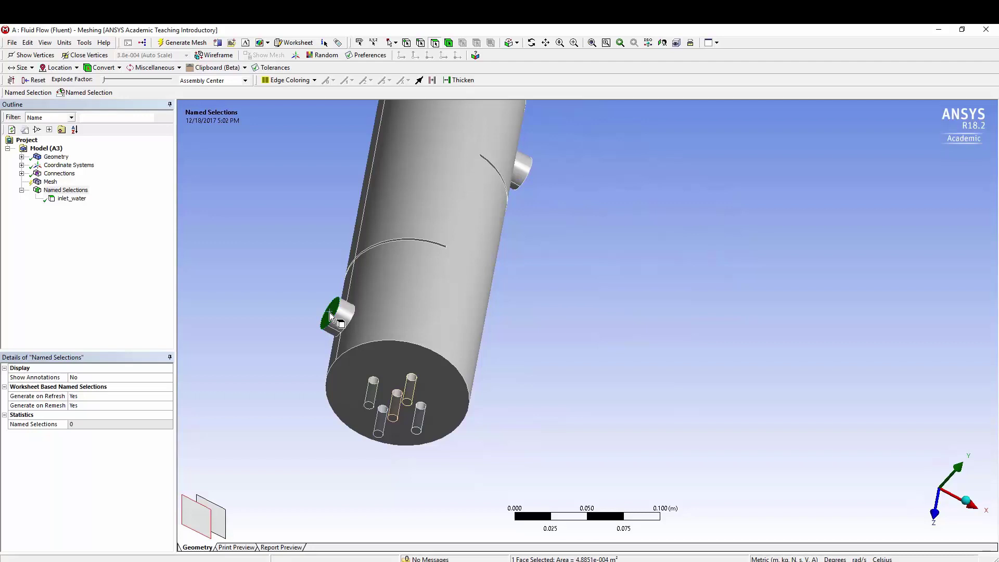
right_click(330, 316)
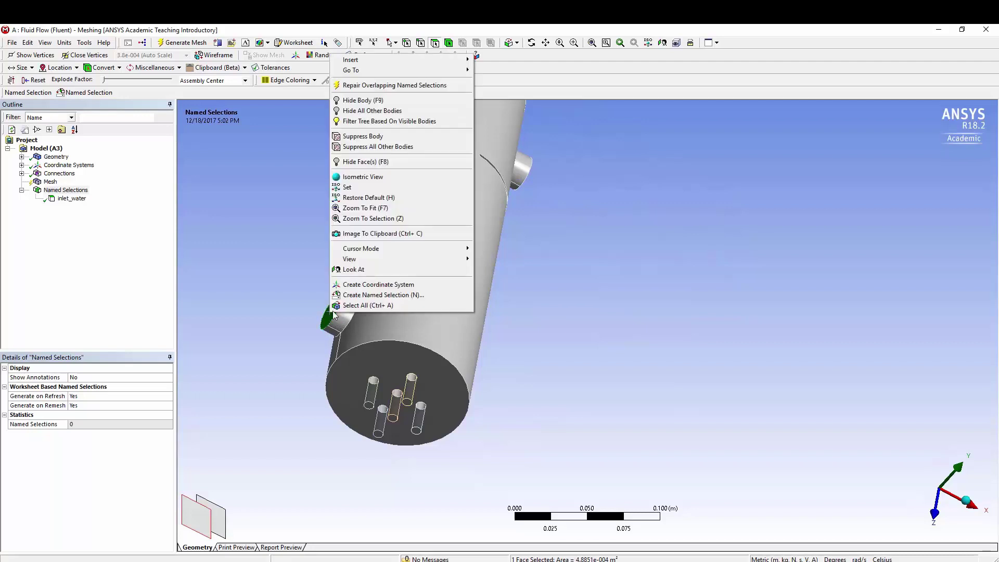
click(372, 295)
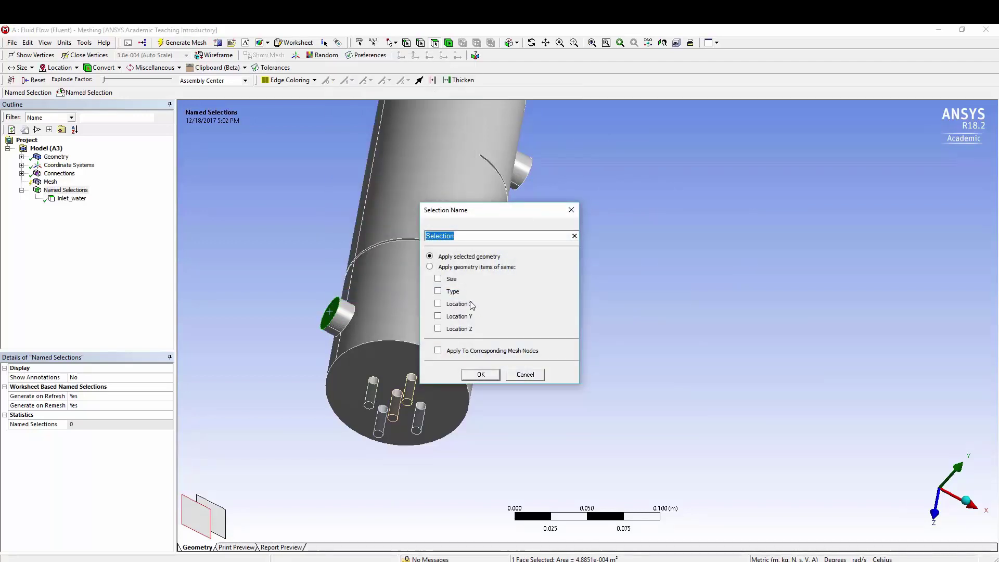
text(outlet_water)
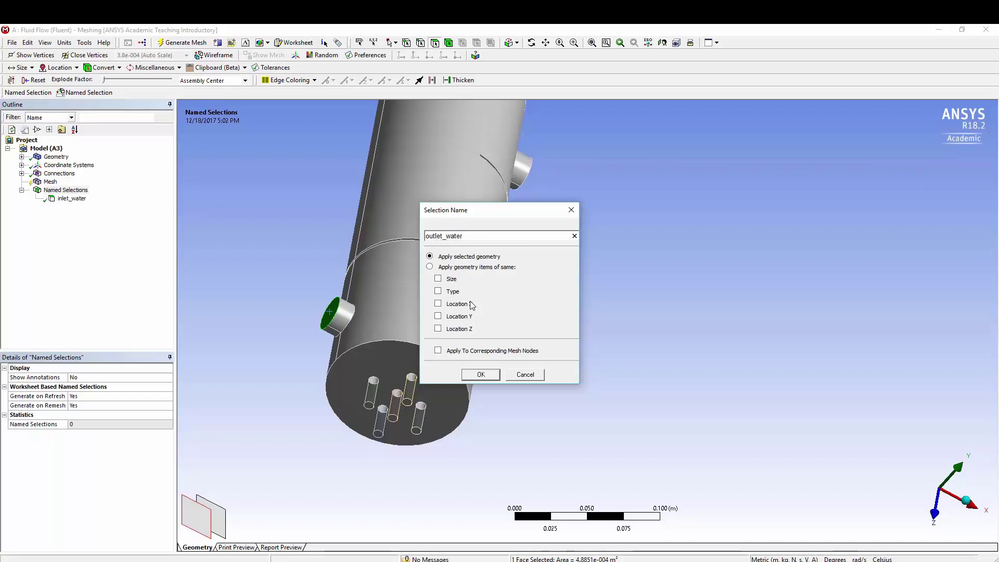
click(481, 375)
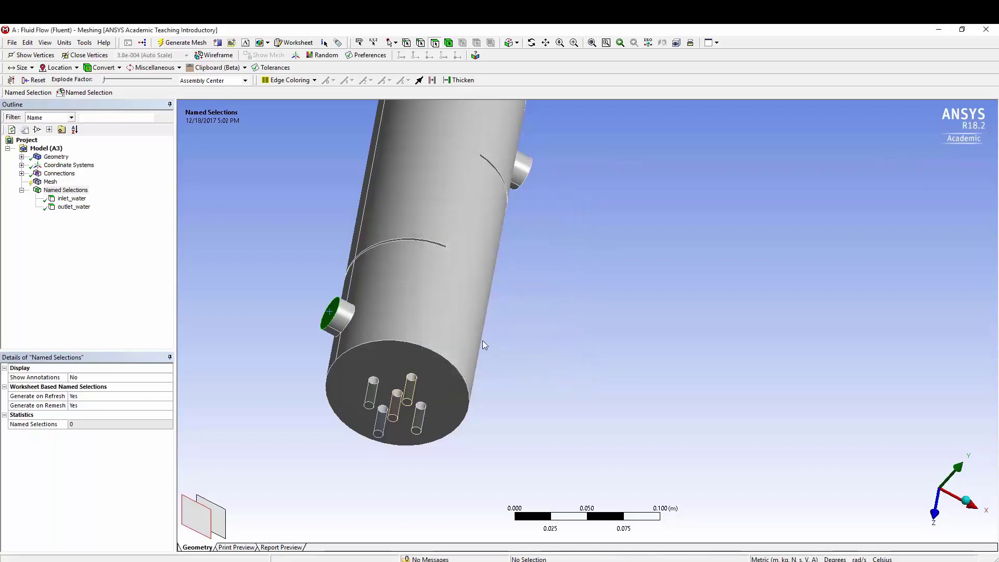
Step: Create a named selection inlet_hot_gas from the five pipe end faces at the +Z end of the heat exchanger
middle_drag(471, 358, 364, 388)
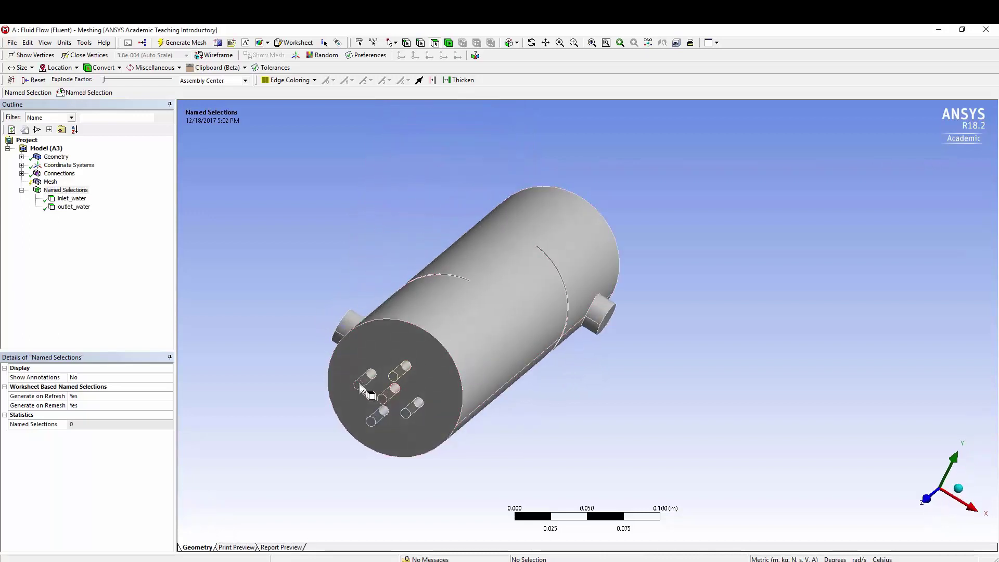
click(359, 385)
ctrl+click(372, 423)
ctrl+click(382, 400)
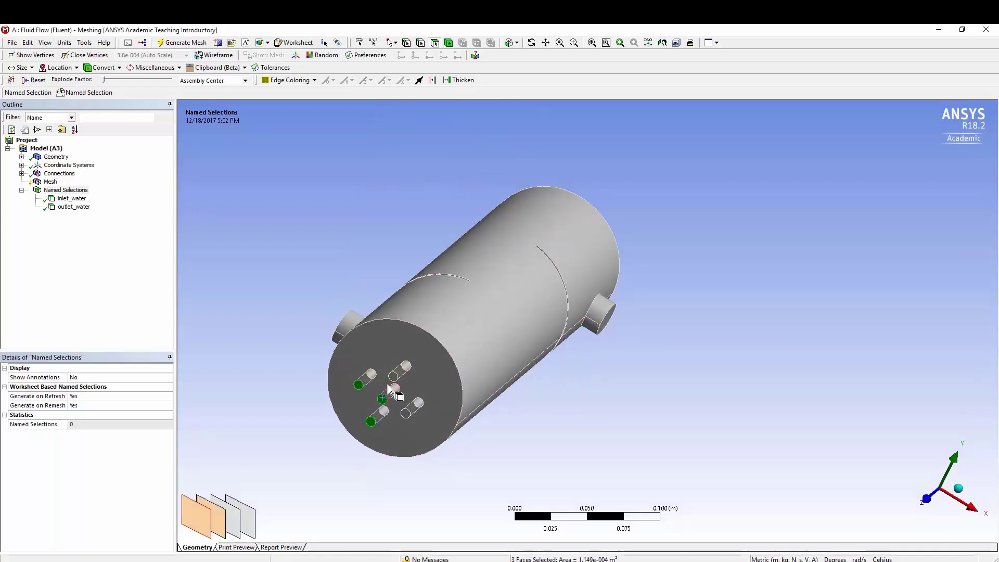
ctrl+click(393, 378)
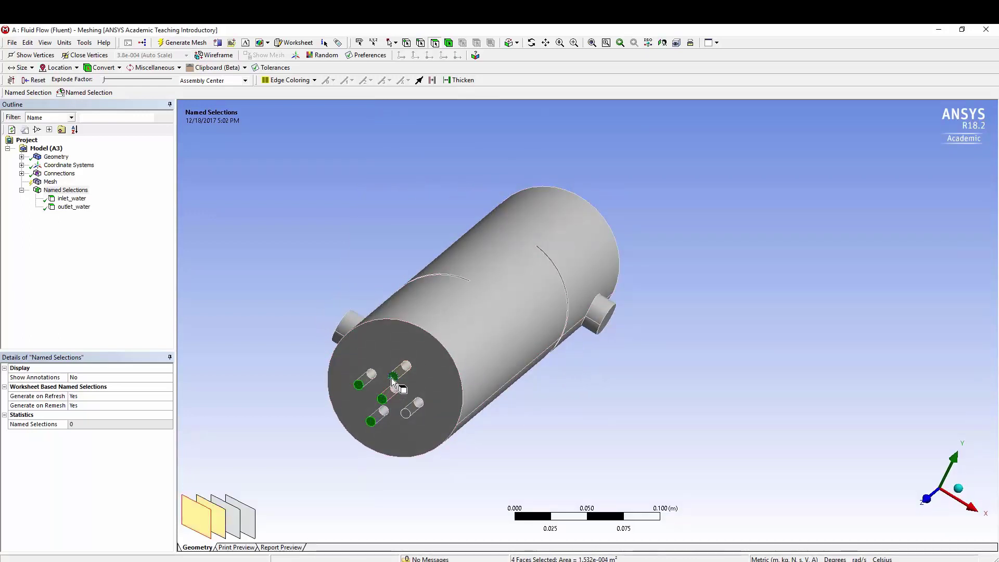
ctrl+click(406, 414)
right_click(406, 413)
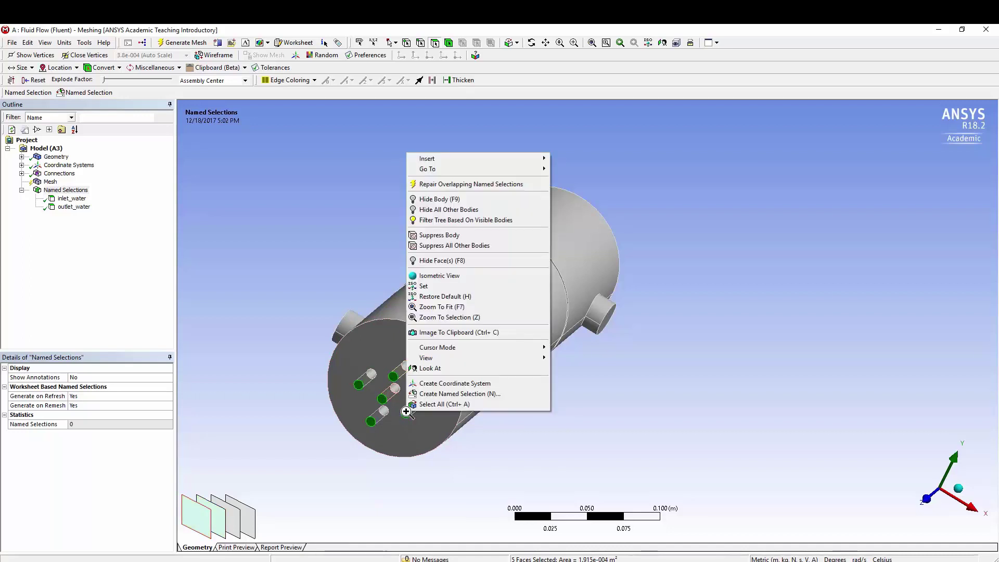
click(451, 394)
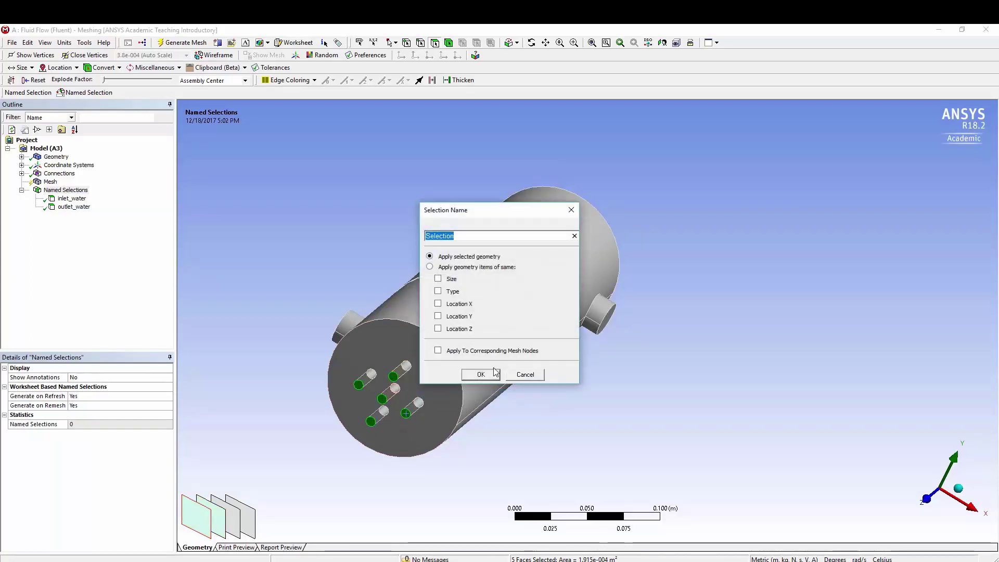
text(inlet)
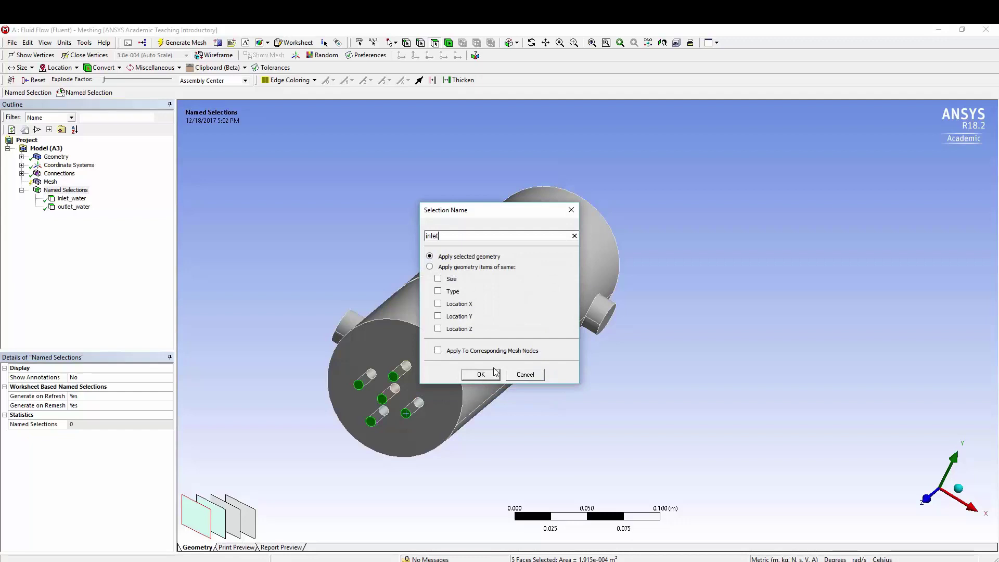
text(_hot)
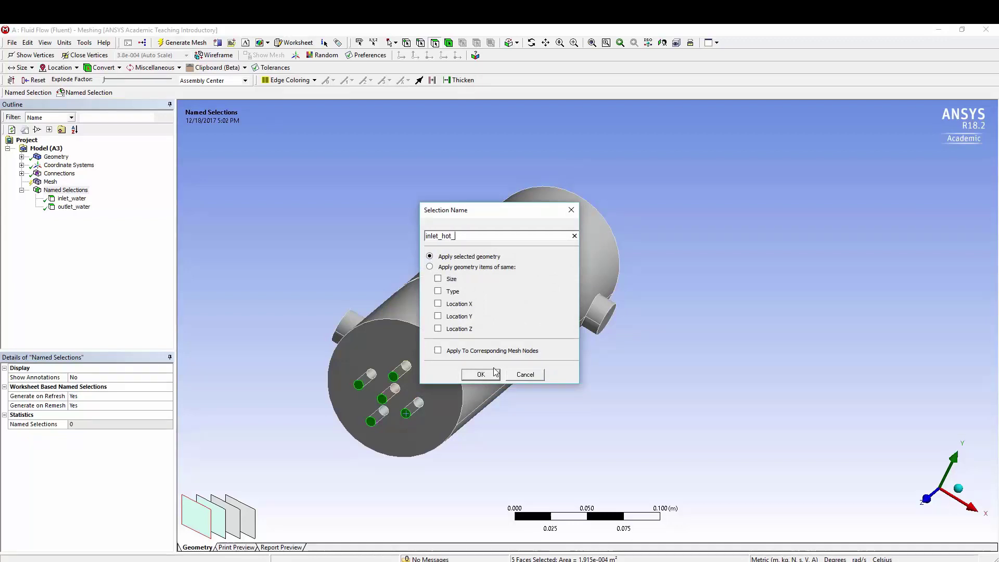
text(_gas)
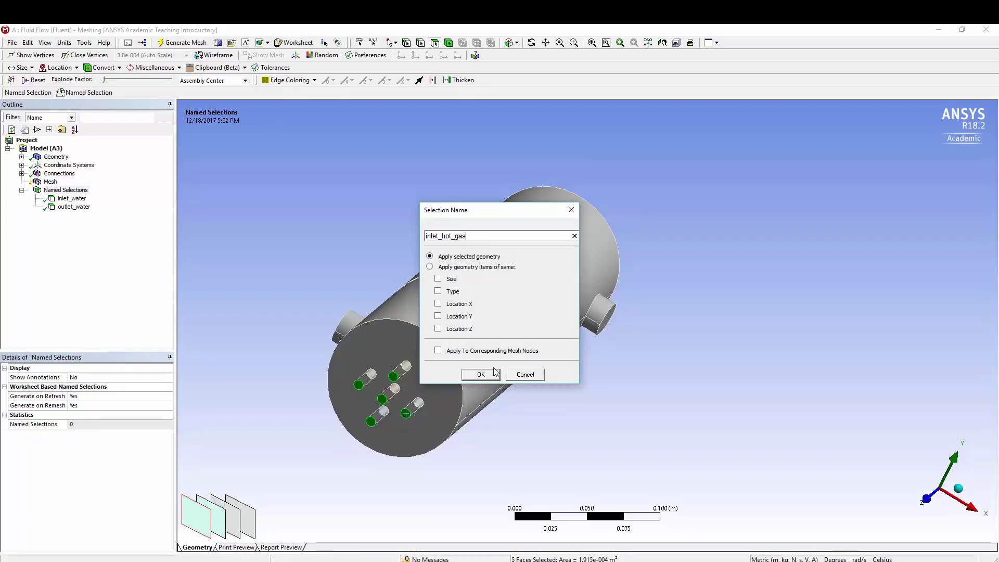
click(481, 375)
Step: Create a named selection outlet_hot_gas from the five pipe end faces at the -Z end of the heat exchanger
middle_drag(525, 326, 318, 327)
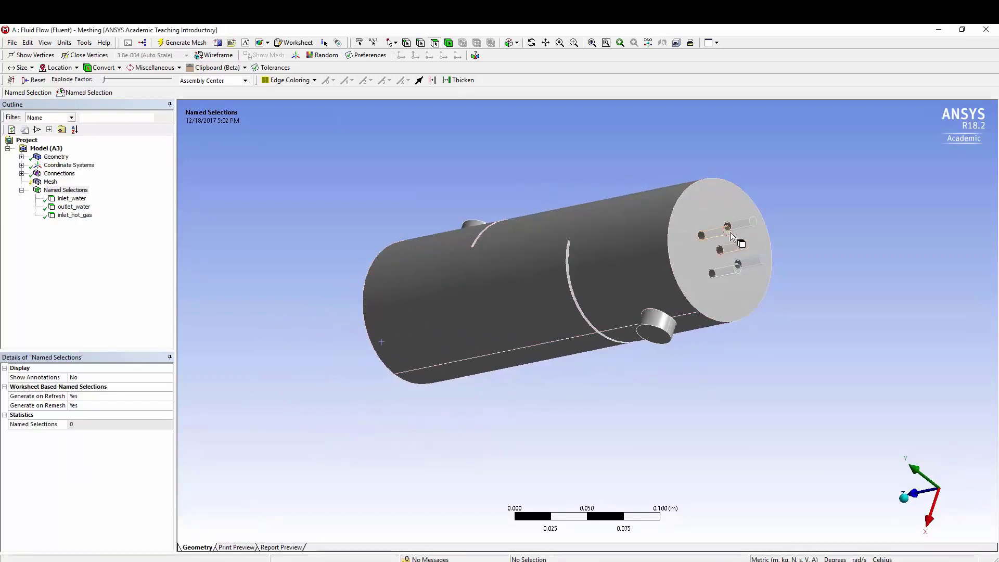
click(757, 225)
ctrl+click(753, 222)
ctrl+click(746, 245)
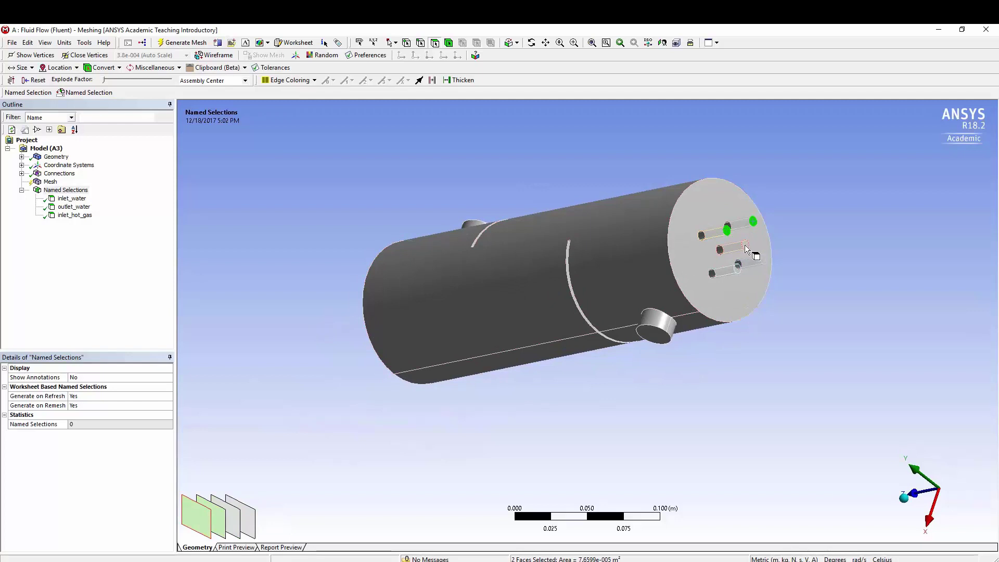
ctrl+click(764, 259)
ctrl+click(737, 267)
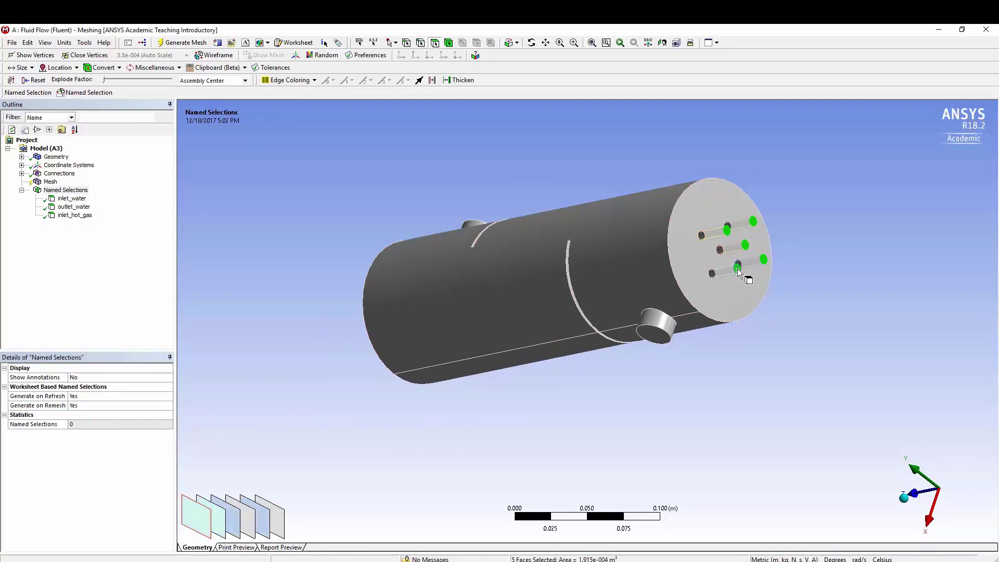
right_click(739, 270)
click(792, 510)
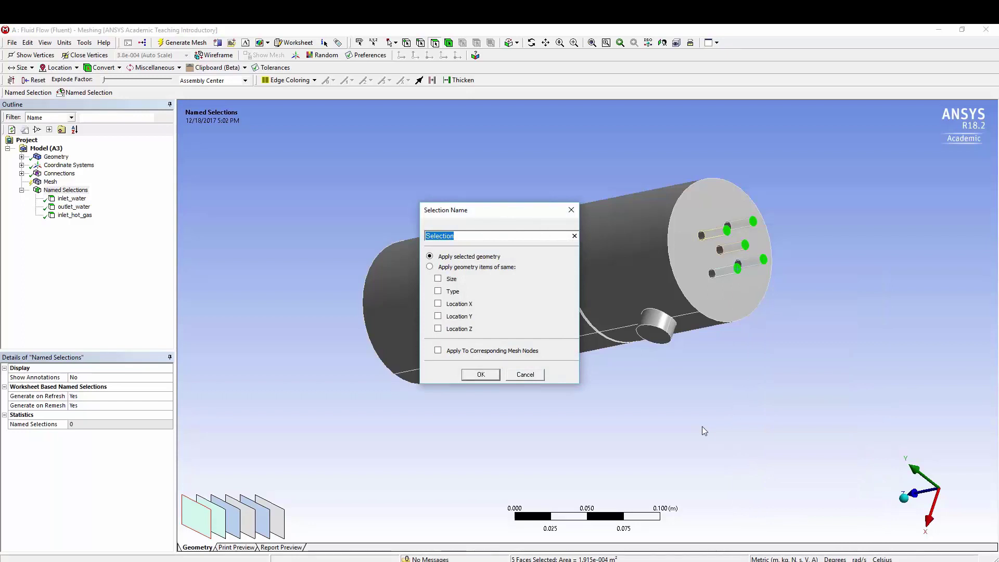
text(outlet_hot_gas)
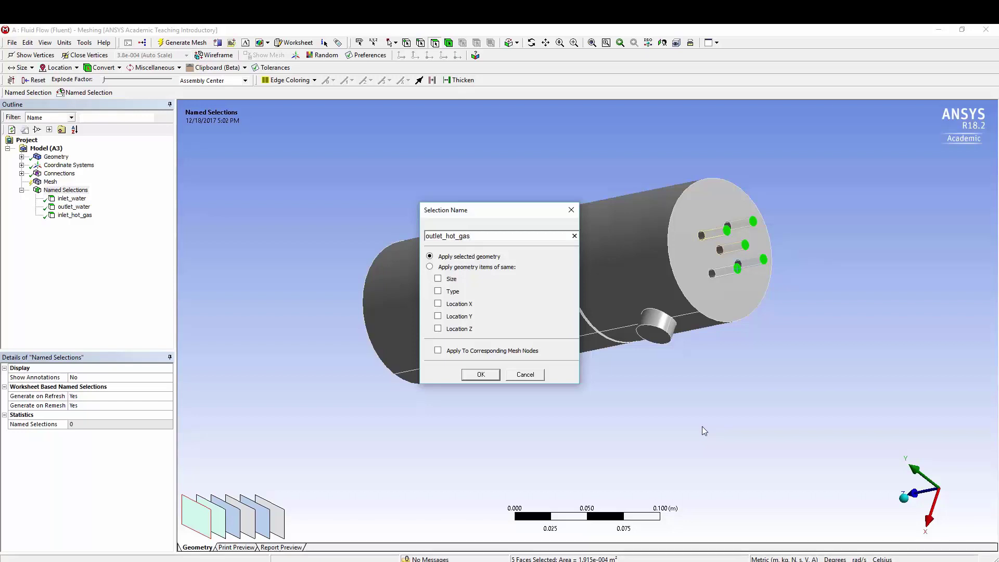
click(482, 375)
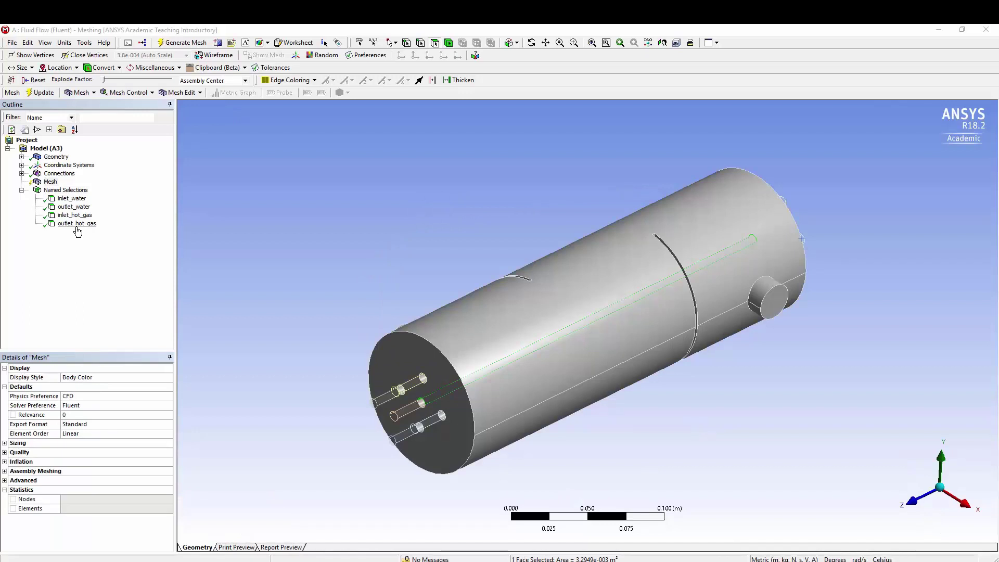
Step: Check the Size Function in the mesh's Sizing settings and generate the mesh with Proximity sizing
click(51, 182)
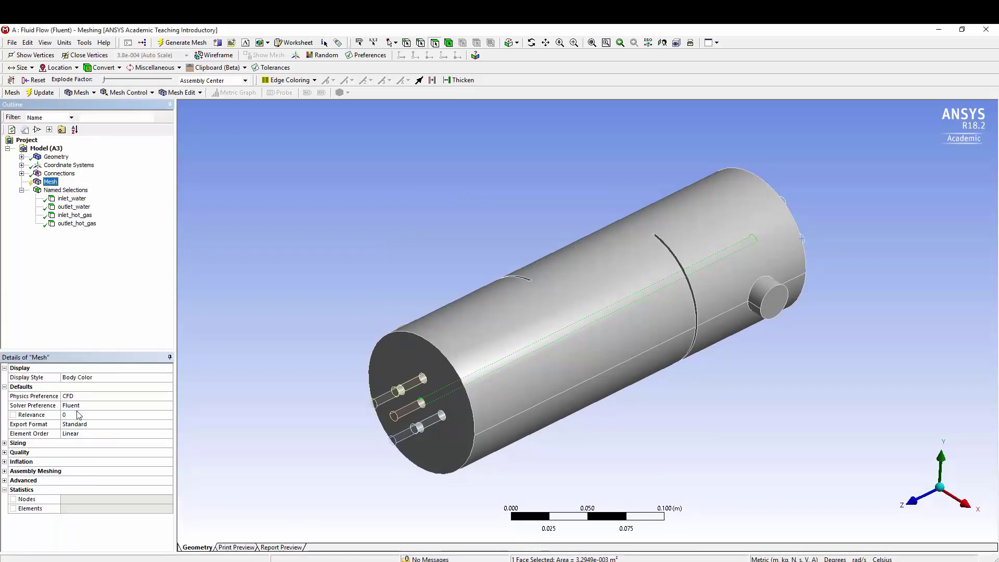
click(4, 444)
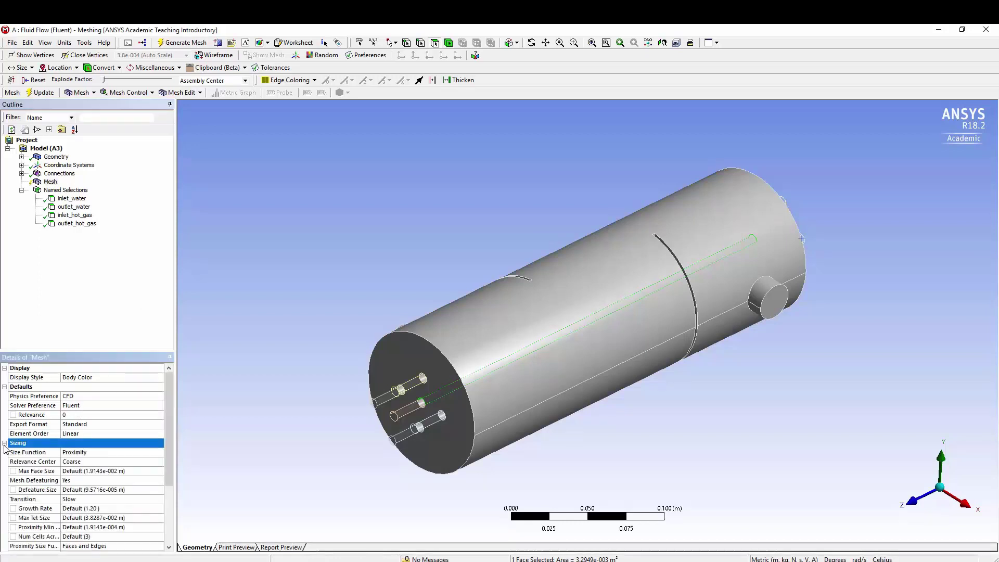
click(98, 453)
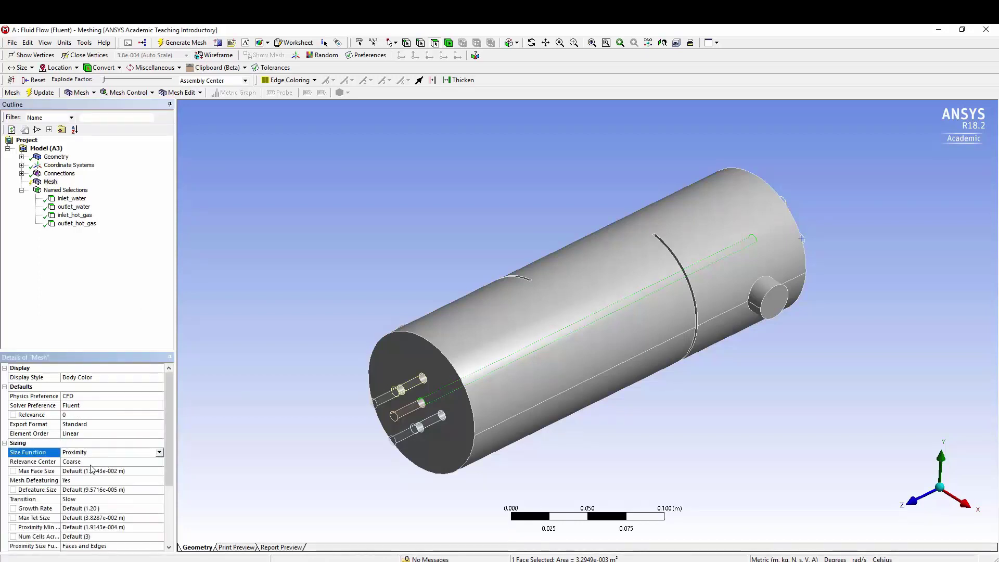
click(48, 182)
right_click(48, 183)
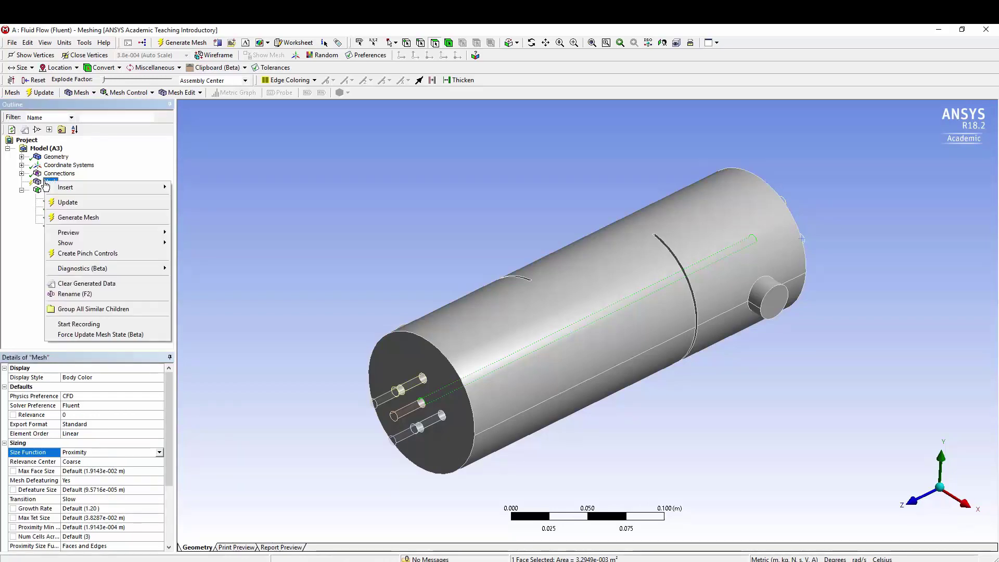
click(63, 219)
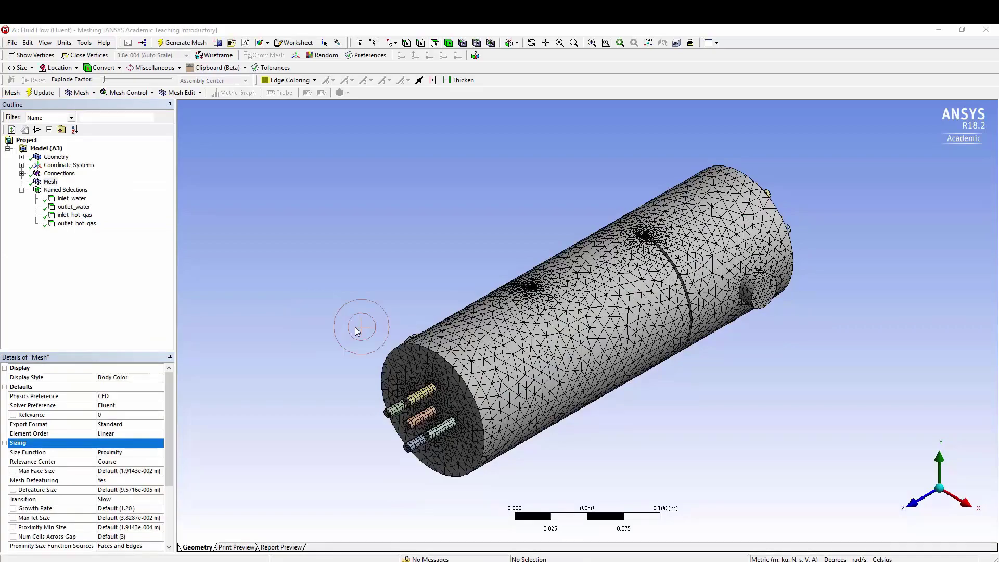
Step: Inspect the generated mesh on the model, collapse the Sizing settings and check the node and element statistics
middle_drag(388, 293, 417, 287)
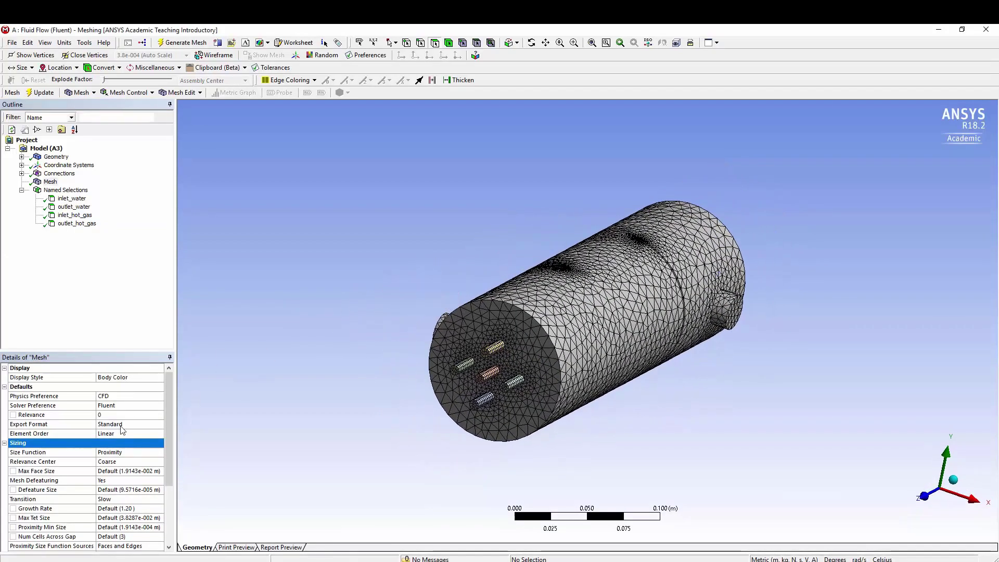
click(4, 443)
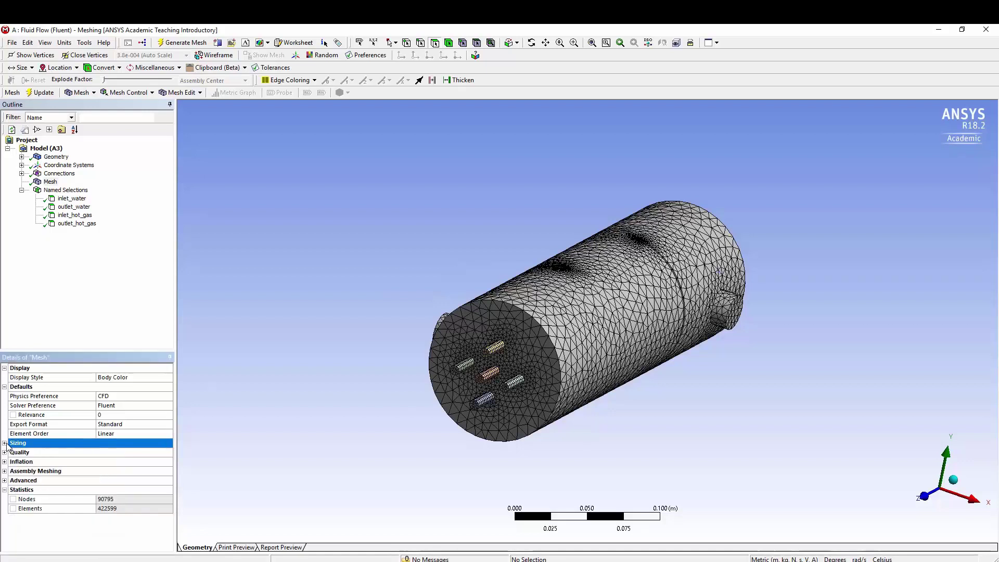
click(22, 491)
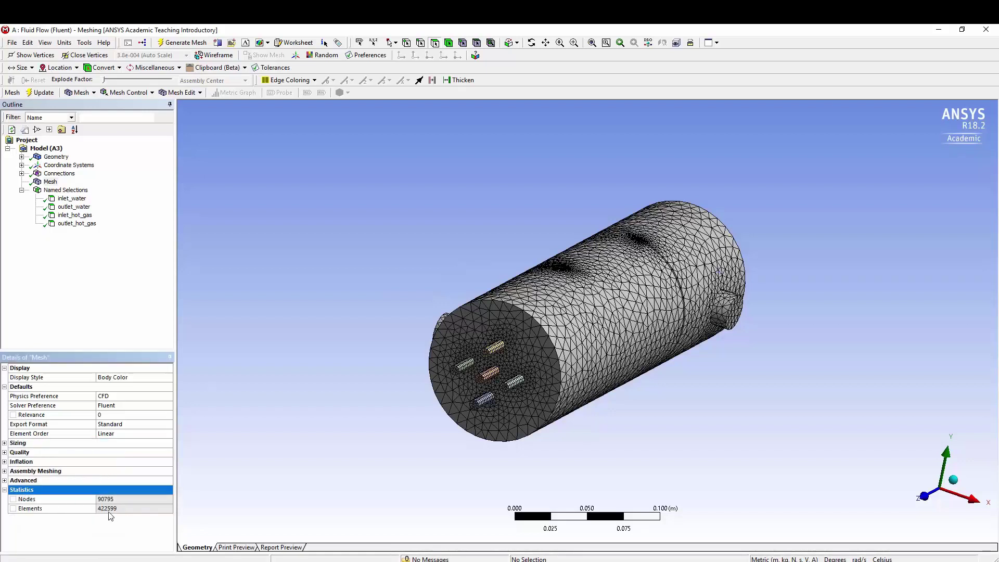